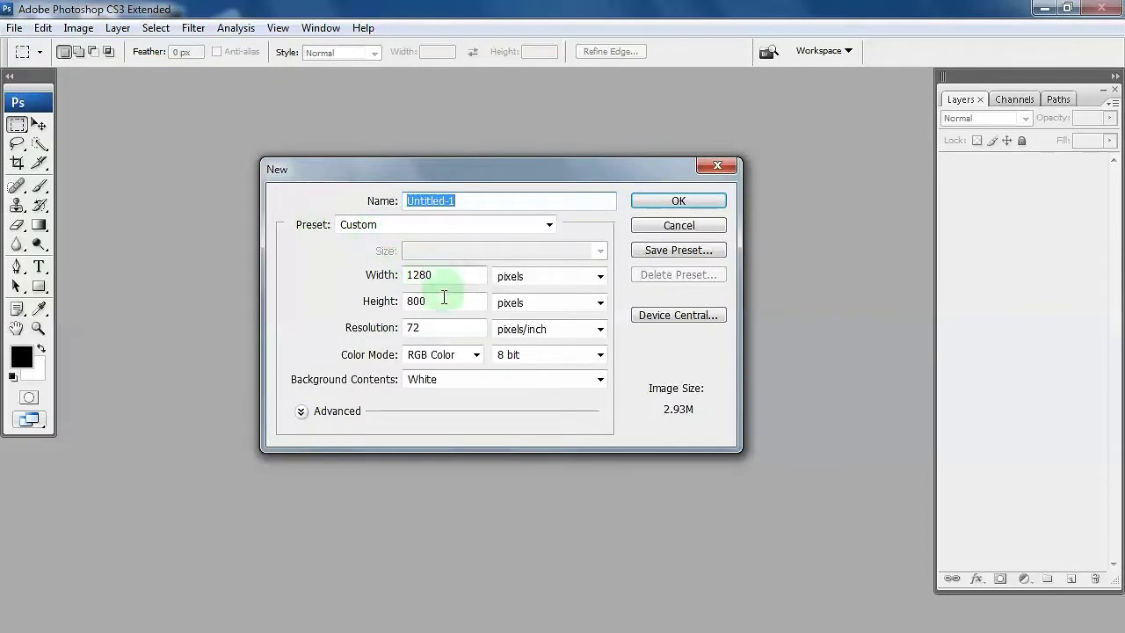
- Create a 1280 × 800 pixel RGB document at 72 pixels/inch with a white background and widen its window slightly
left_click(647, 200)
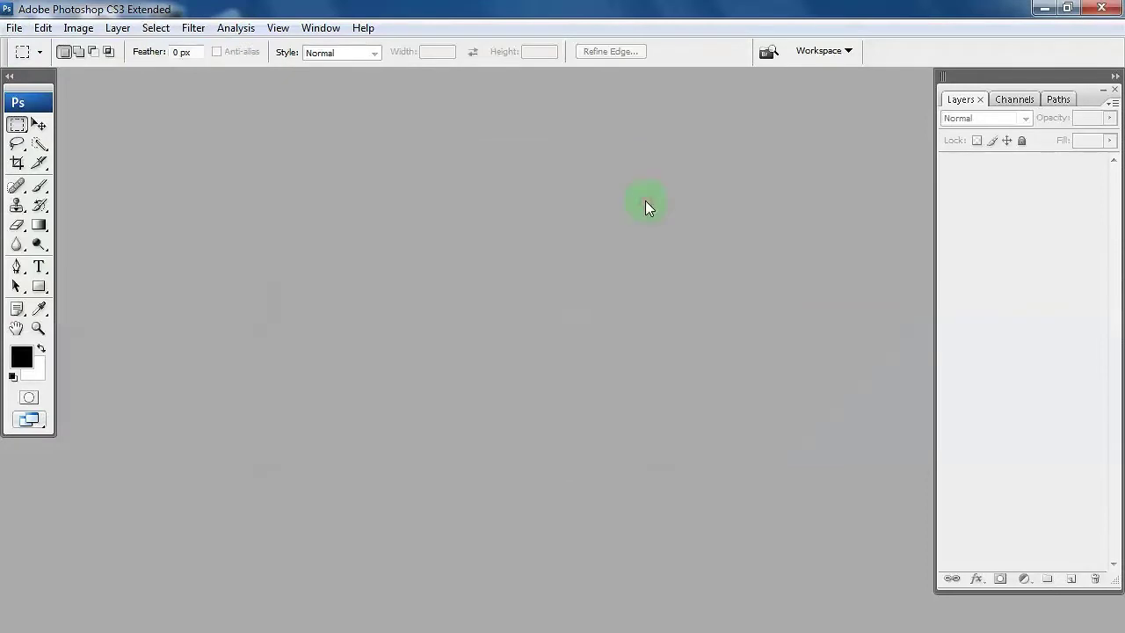
key("v")
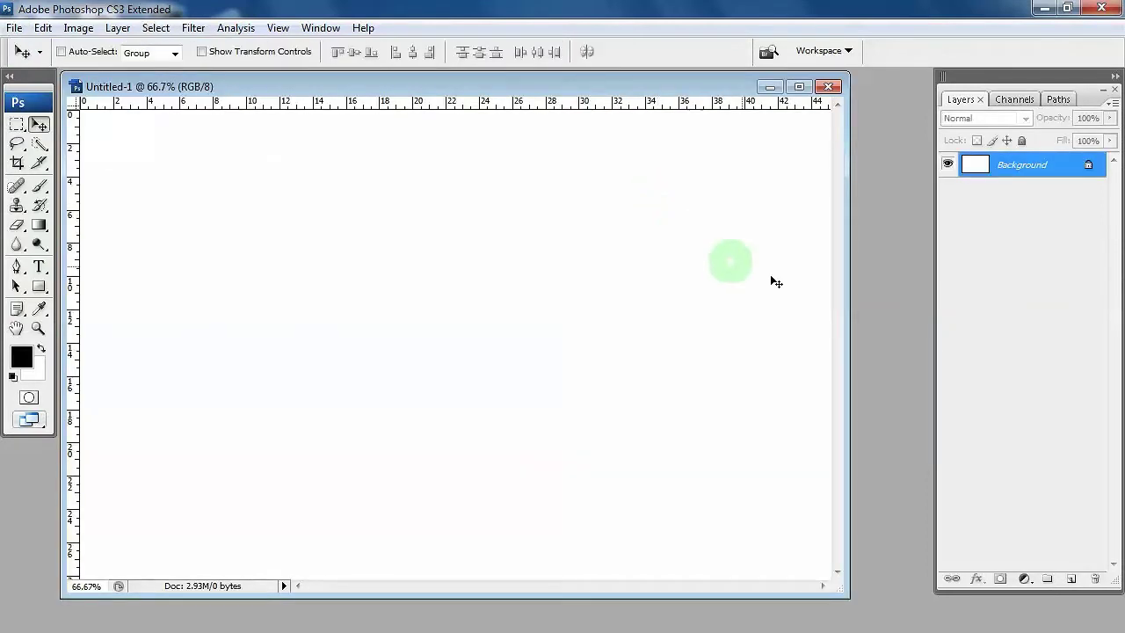
left_click_drag(846, 296, 861, 291)
- Open the cloudy sky image sky_stock_by_ratinrage_d9oaf8n.jpg from the LANDSCAPE folder in Sources
key("ctrl+o")
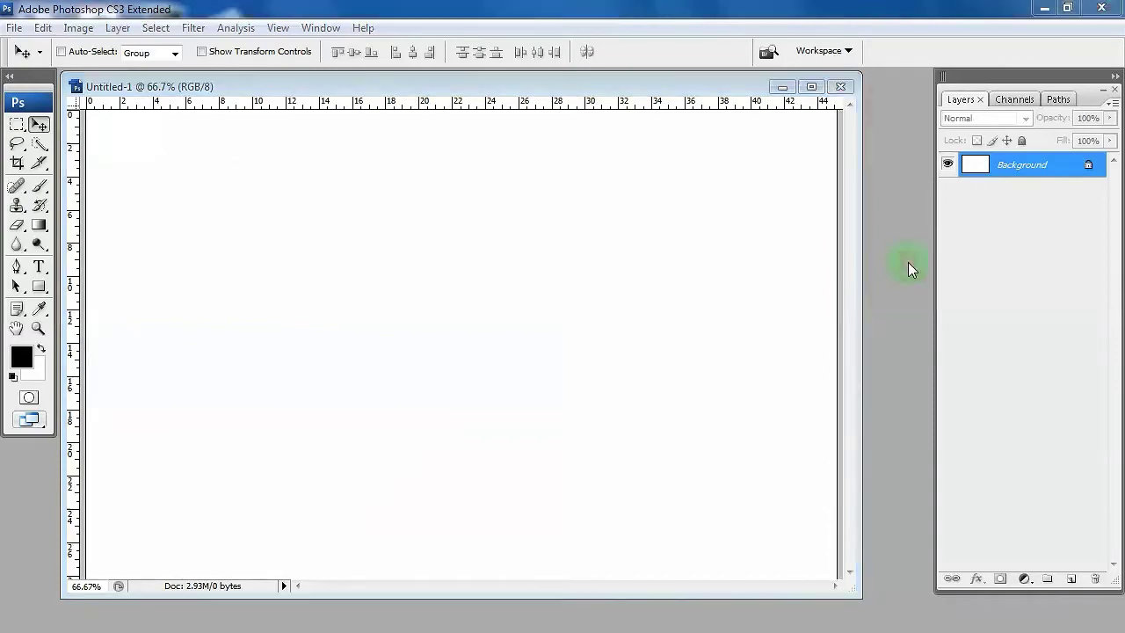
left_click_drag(1086, 181, 1092, 283)
double_click(794, 302)
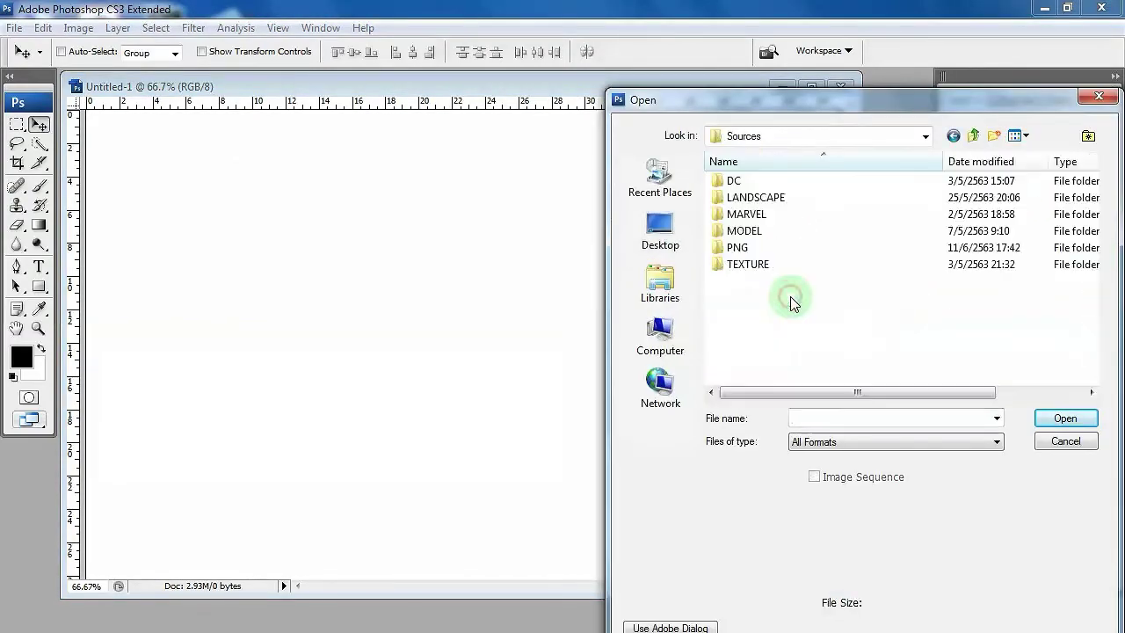
left_click(771, 199)
double_click(772, 199)
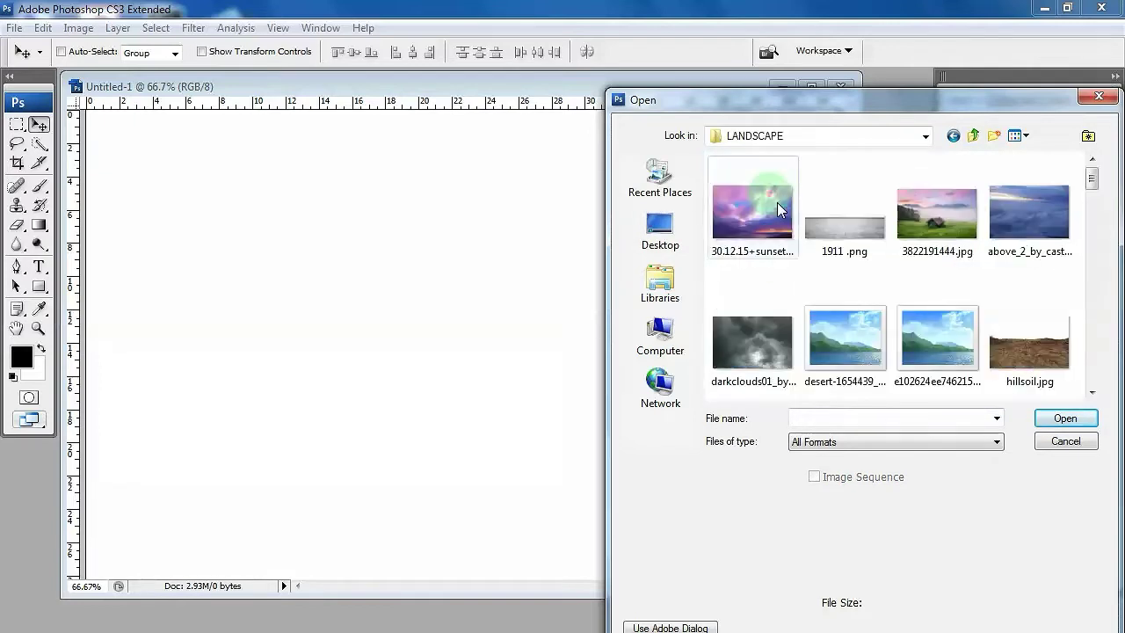
scroll(1059, 217, "down", 1)
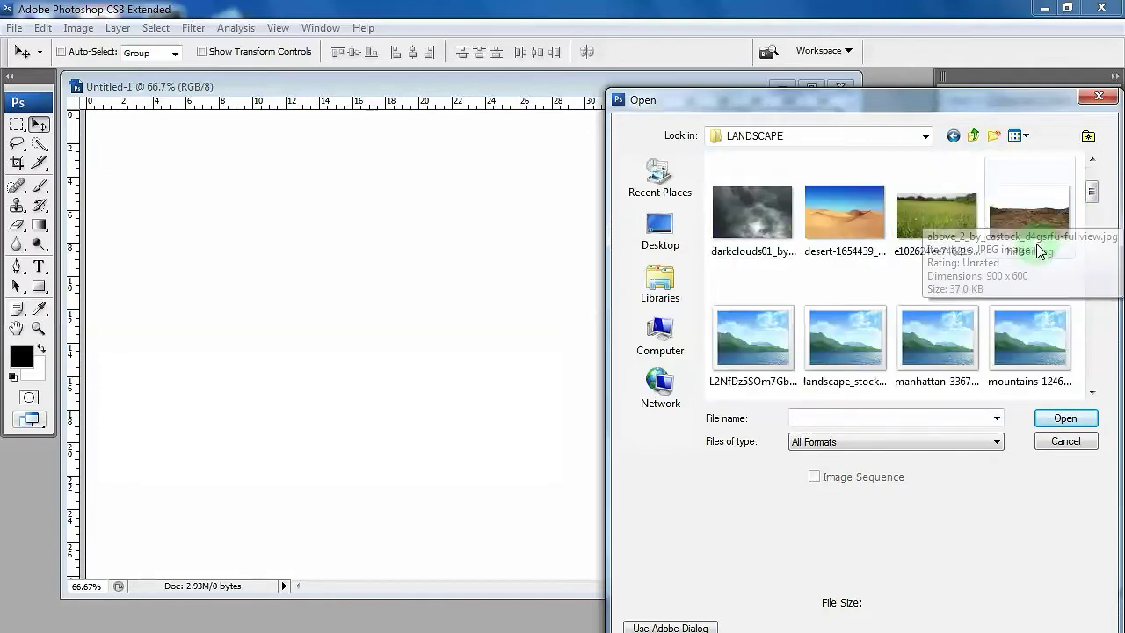
scroll(1035, 270, "down", 1)
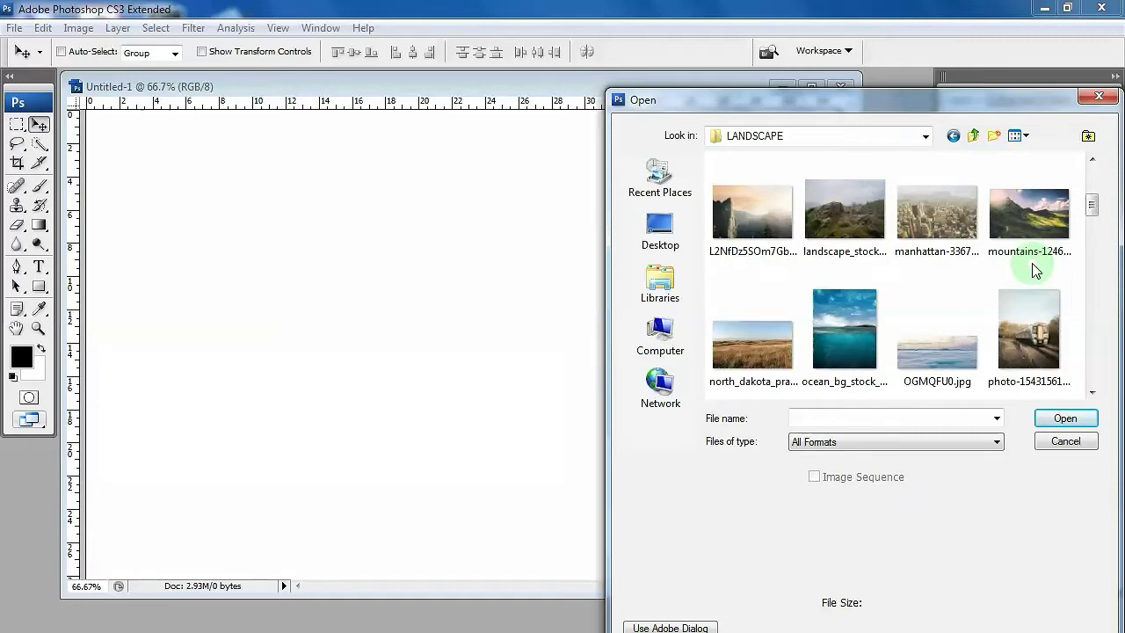
scroll(1035, 270, "down", 1)
scroll(1035, 270, "down", 1)
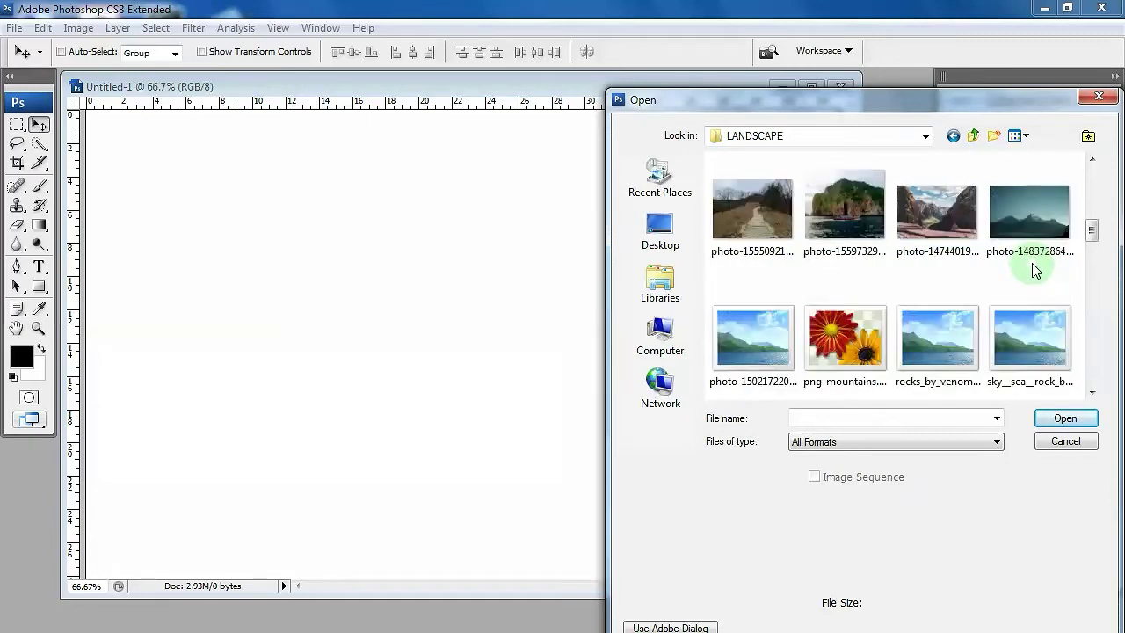
scroll(1035, 271, "up", 4)
scroll(1035, 271, "down", 1)
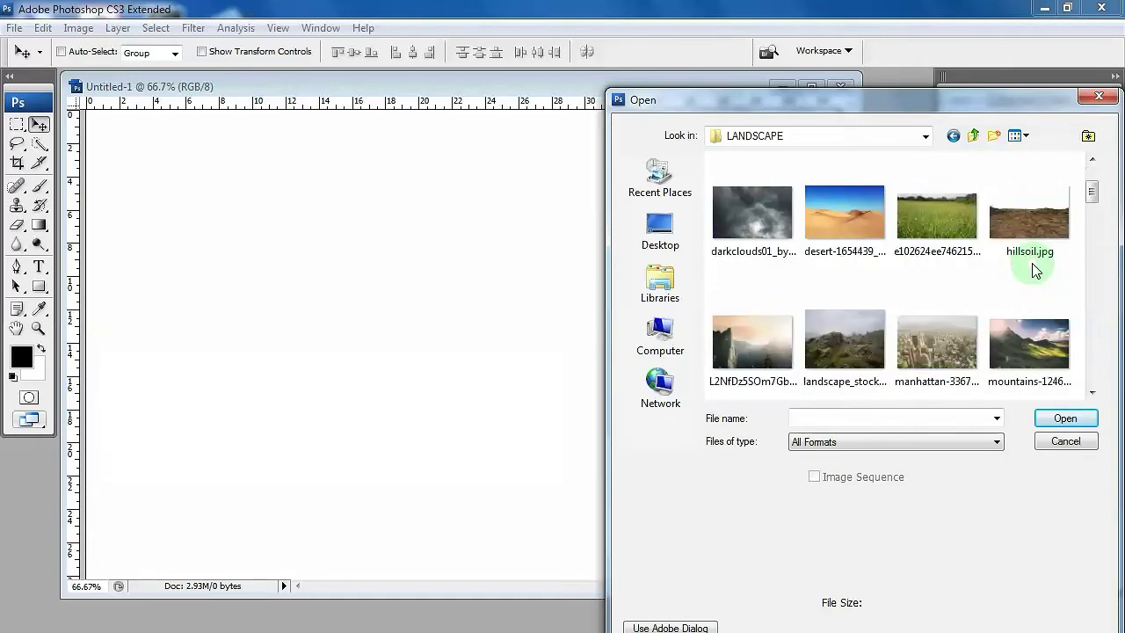
scroll(1035, 270, "down", 2)
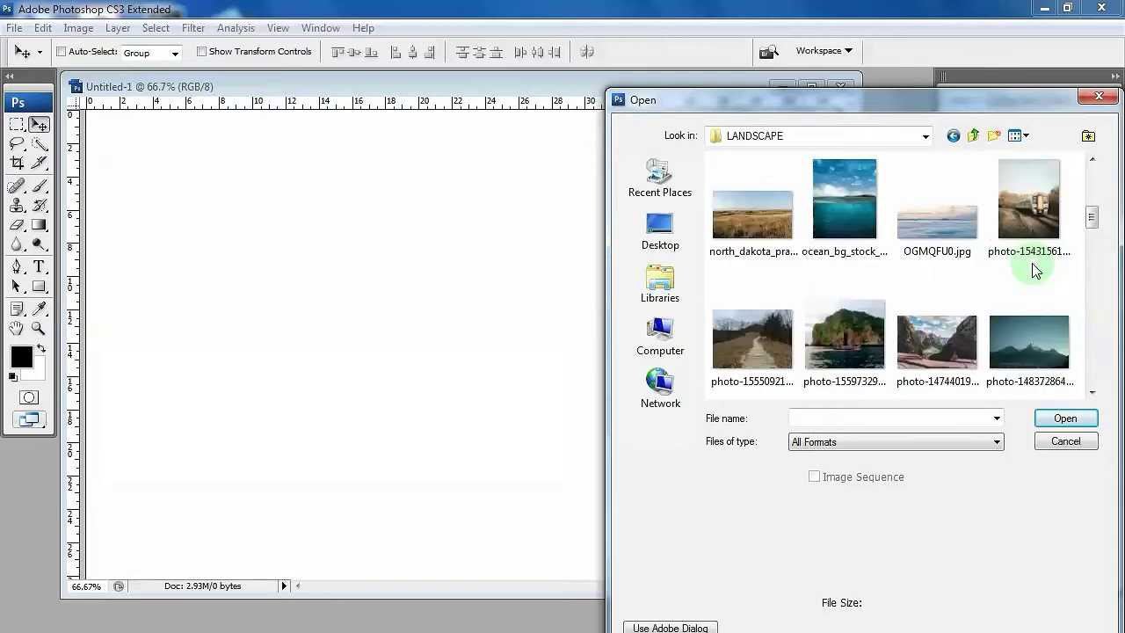
scroll(1035, 271, "down", 2)
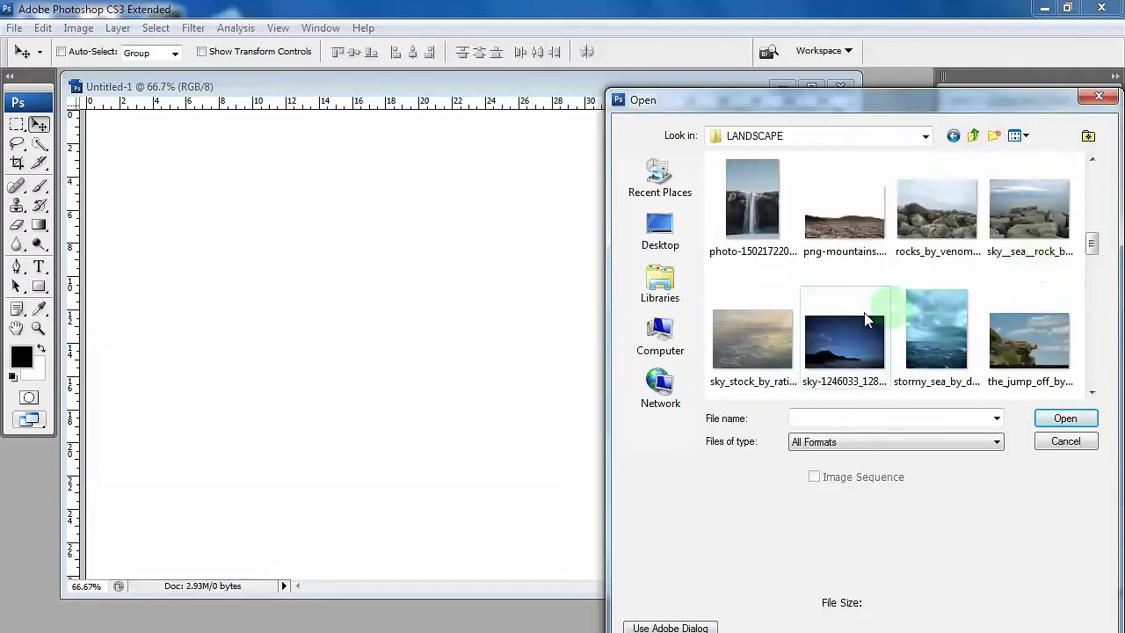
double_click(775, 332)
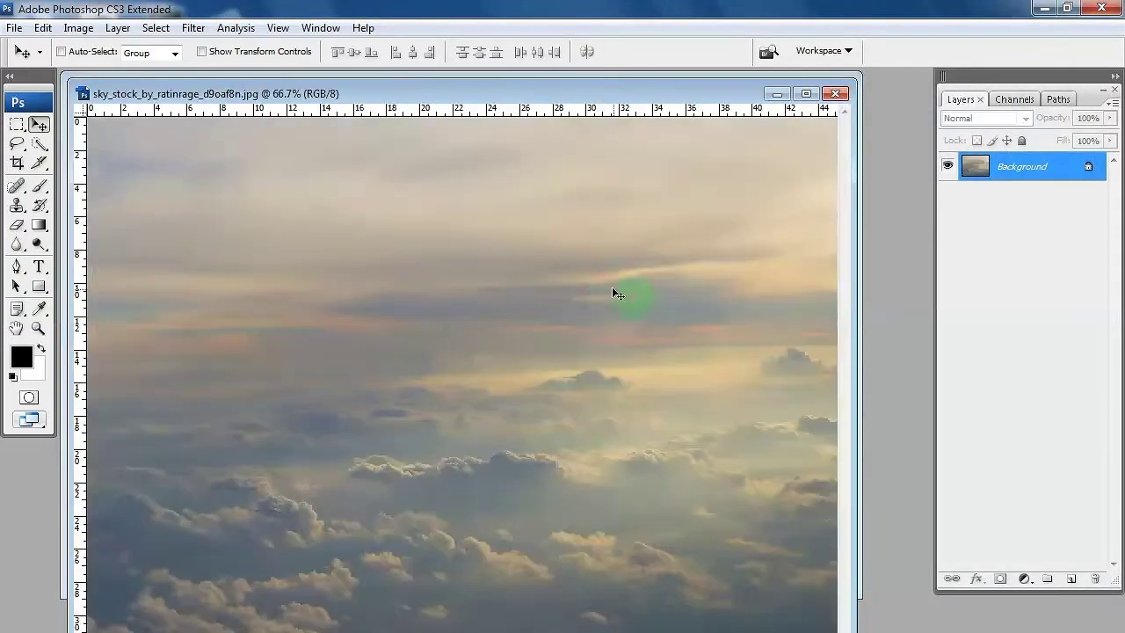
- Copy the sky image into the Untitled-1 document, close the source image, and align the sky with the canvas's upper edge
left_click_drag(508, 95, 470, 236)
left_click(475, 617)
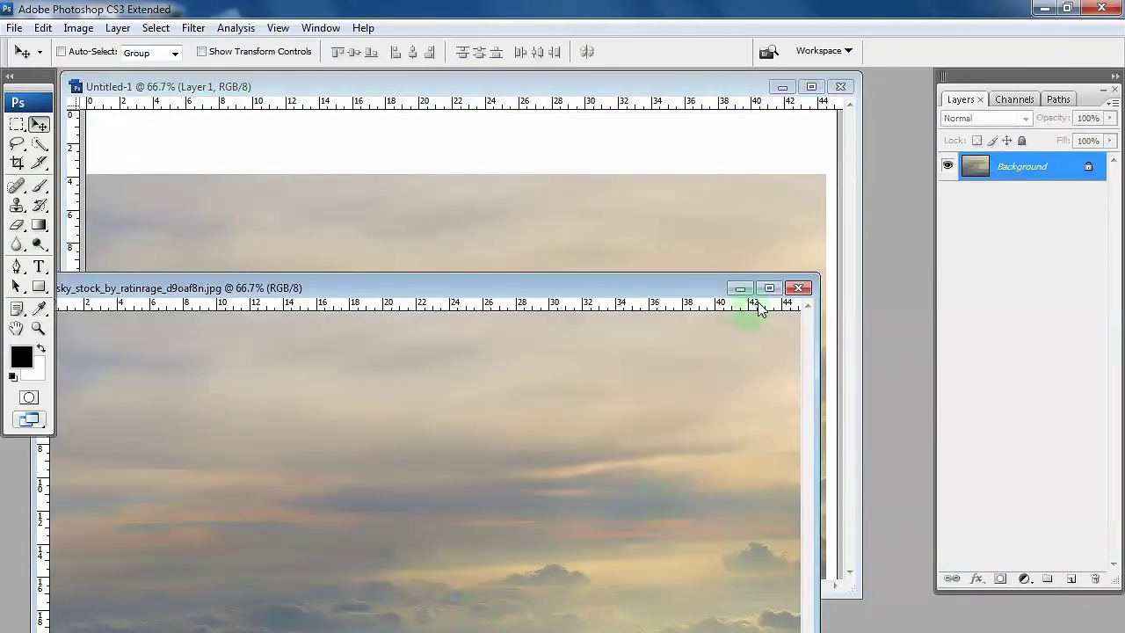
left_click(799, 291)
left_click_drag(643, 338, 643, 281)
- Flip the sky layer vertically and shift it upward so it covers the canvas down to the lower edge
key("ctrl+t")
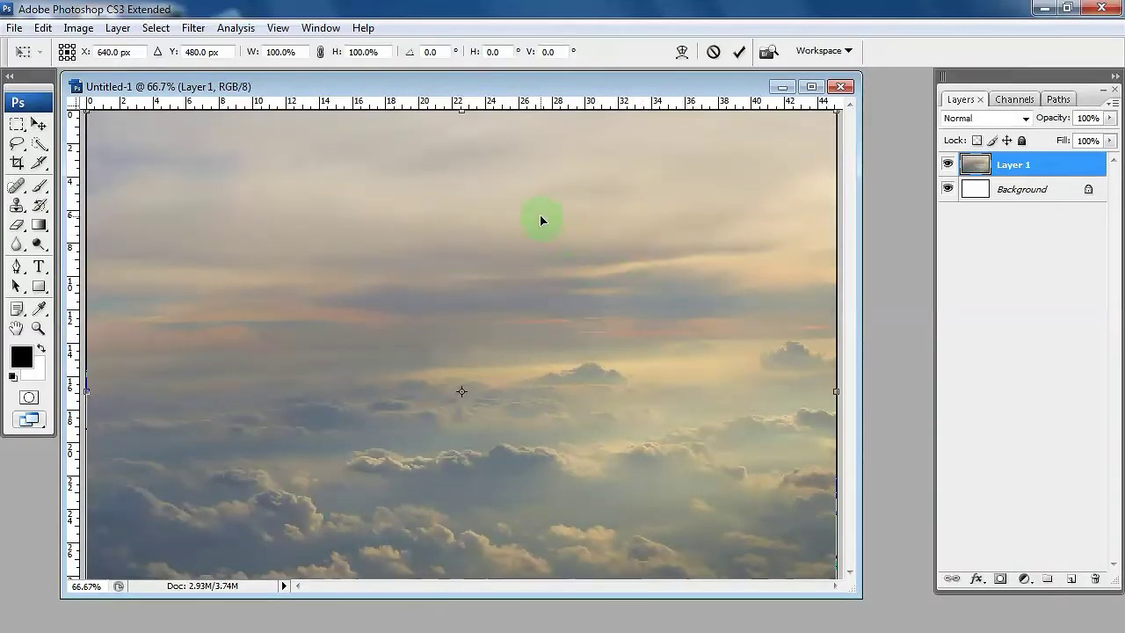
right_click(541, 219)
left_click(567, 463)
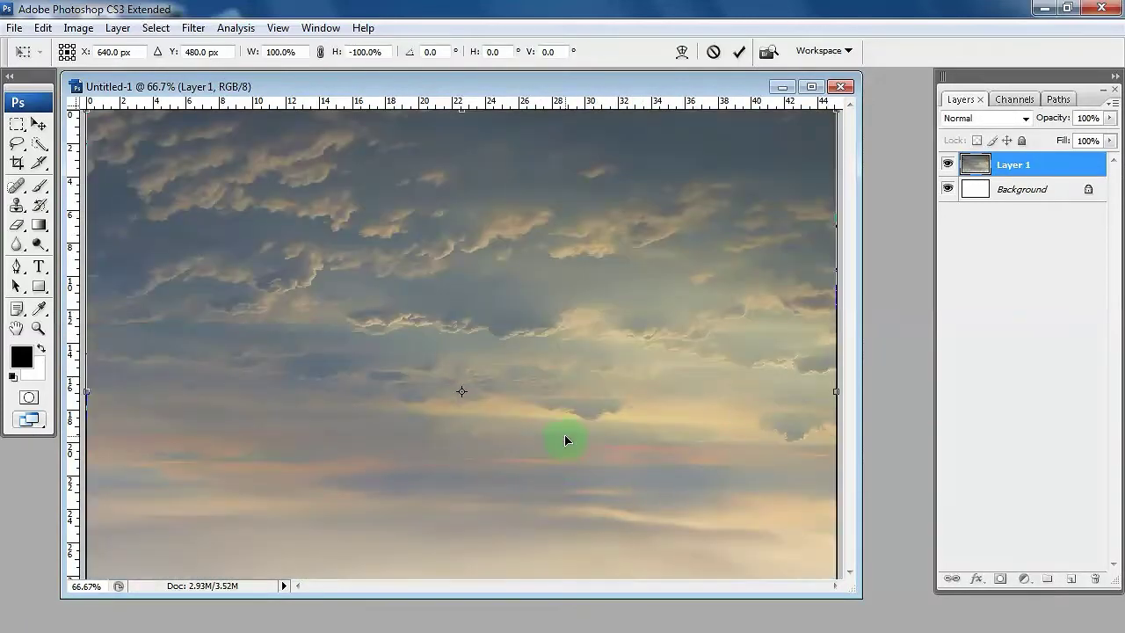
double_click(468, 421)
left_click_drag(460, 410, 461, 348)
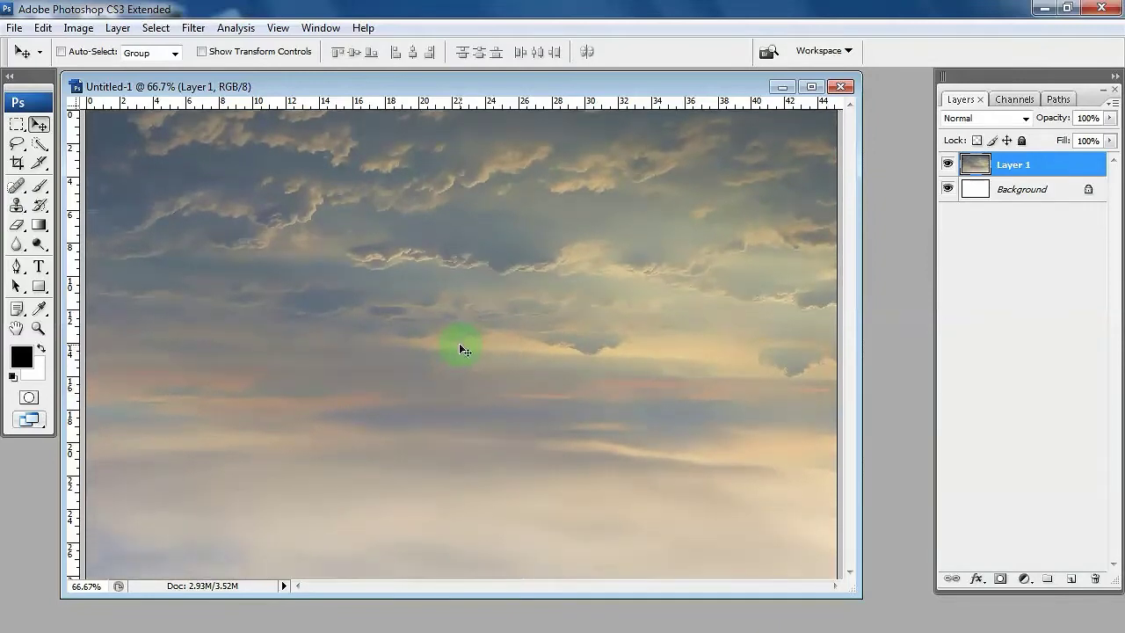
- Open the rocky seashore image sky__sea__rock_by_pueang_d1f0wrj-fullview.jpg from the LANDSCAPE folder
double_click(890, 257)
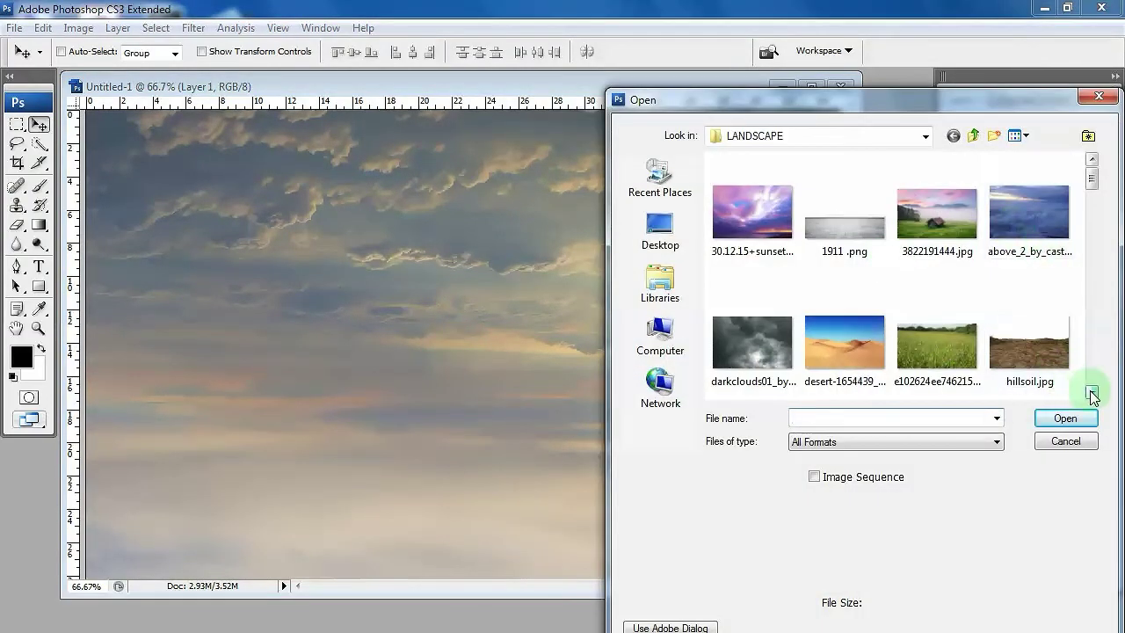
left_click(1091, 392)
left_click(1091, 392)
left_click(1092, 392)
left_click(1091, 392)
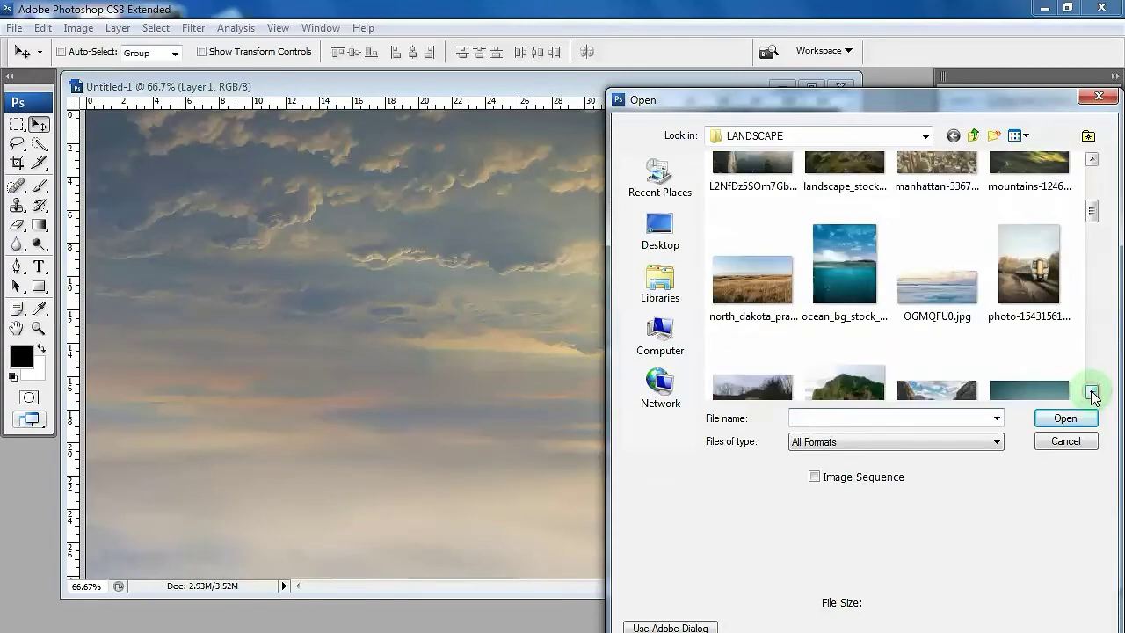
left_click(1091, 392)
left_click(1091, 392)
left_click(1092, 392)
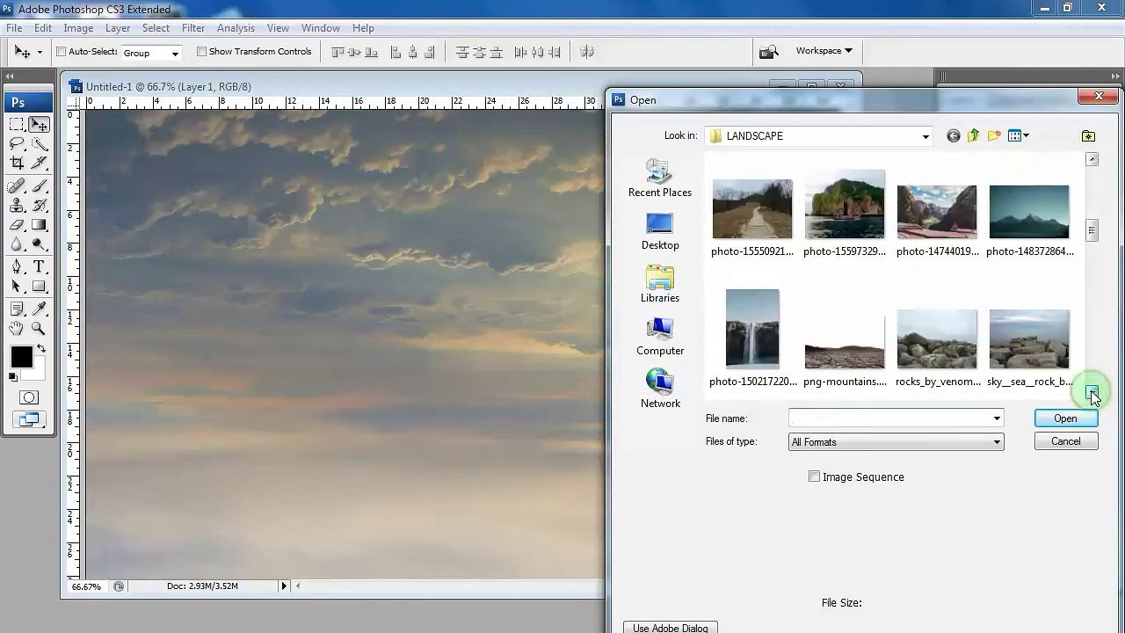
double_click(1040, 350)
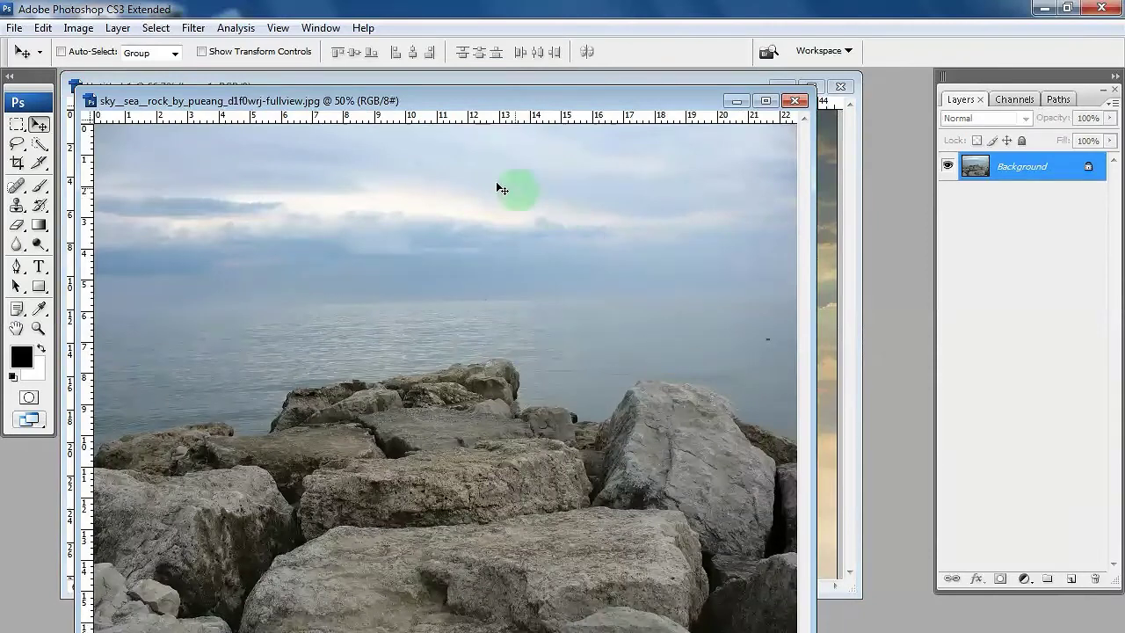
- Select the foreground rocks with the Quick Selection tool and subtract the excess water along the rocks' outline
left_click_drag(442, 98, 485, 102)
left_click(39, 144)
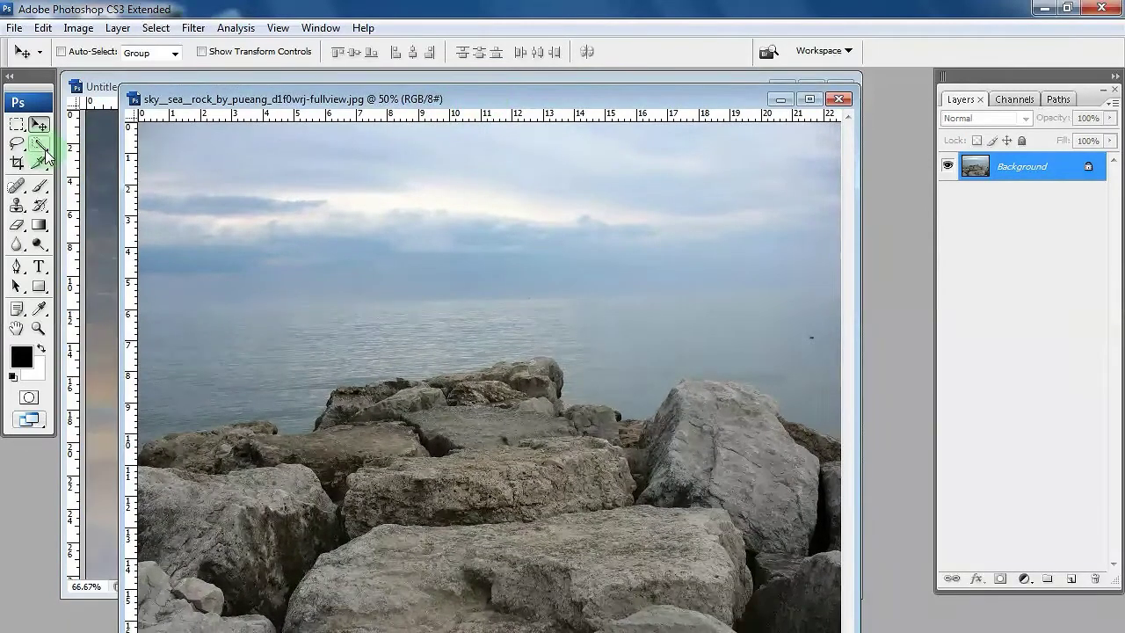
left_click(87, 51)
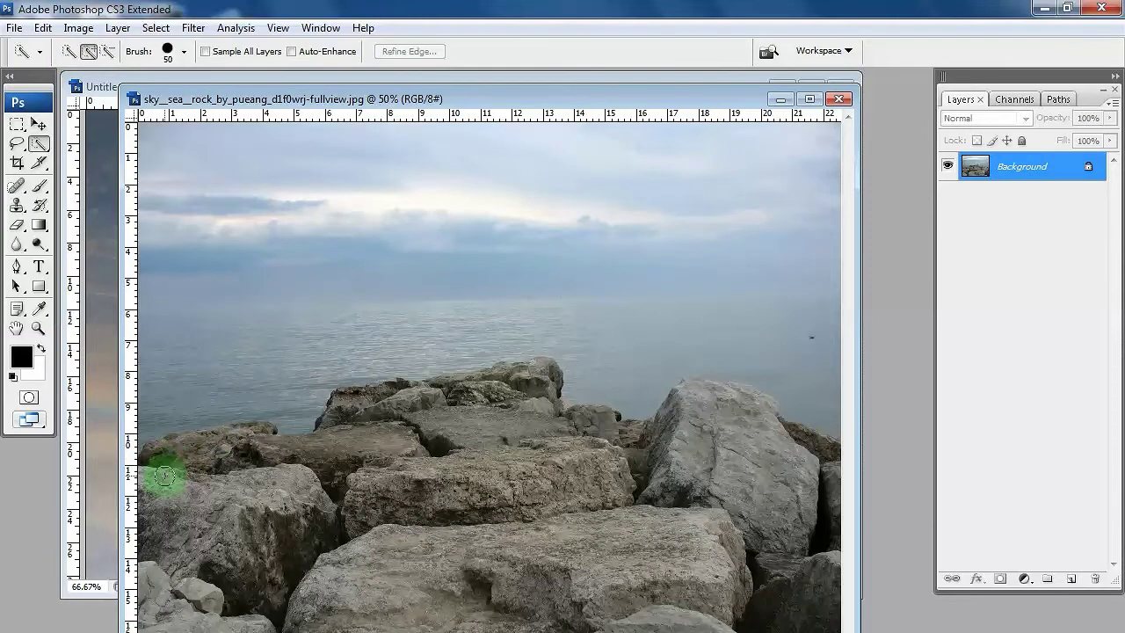
mouse_move(167, 482)
left_mouse_down()
mouse_move(219, 458)
mouse_move(322, 474)
mouse_move(453, 576)
mouse_move(512, 605)
mouse_move(809, 609)
mouse_move(761, 474)
mouse_move(774, 456)
mouse_move(826, 482)
mouse_move(816, 453)
mouse_move(698, 418)
mouse_move(697, 397)
mouse_move(694, 408)
mouse_move(705, 396)
mouse_move(755, 406)
mouse_move(615, 441)
mouse_move(218, 470)
mouse_move(240, 453)
mouse_move(348, 432)
mouse_move(361, 407)
mouse_move(512, 389)
left_mouse_up()
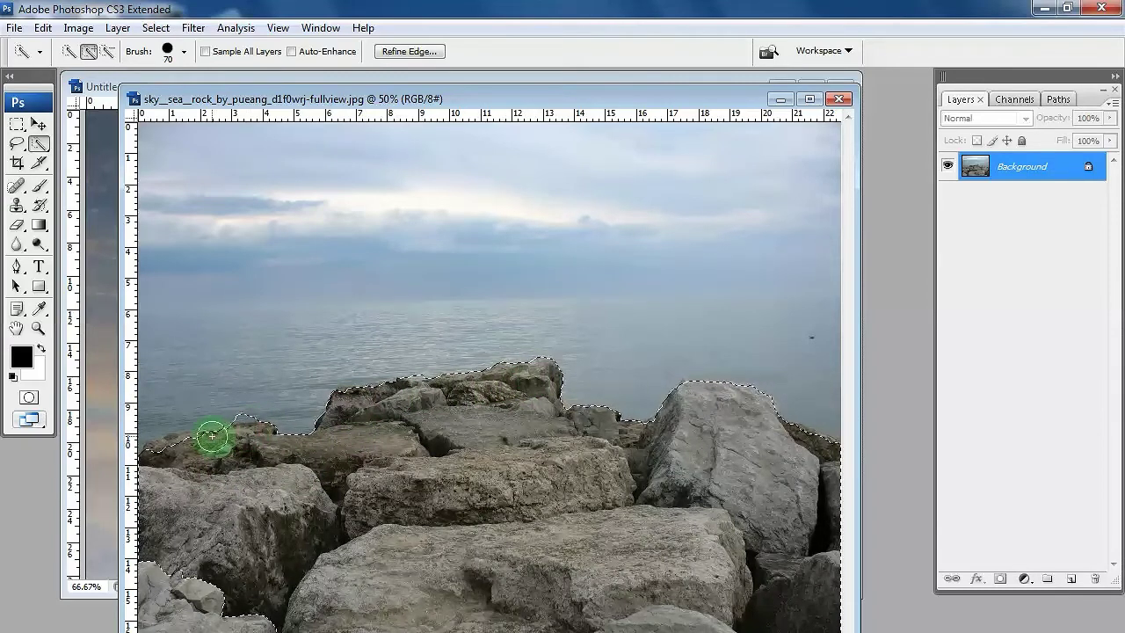
left_click(108, 51)
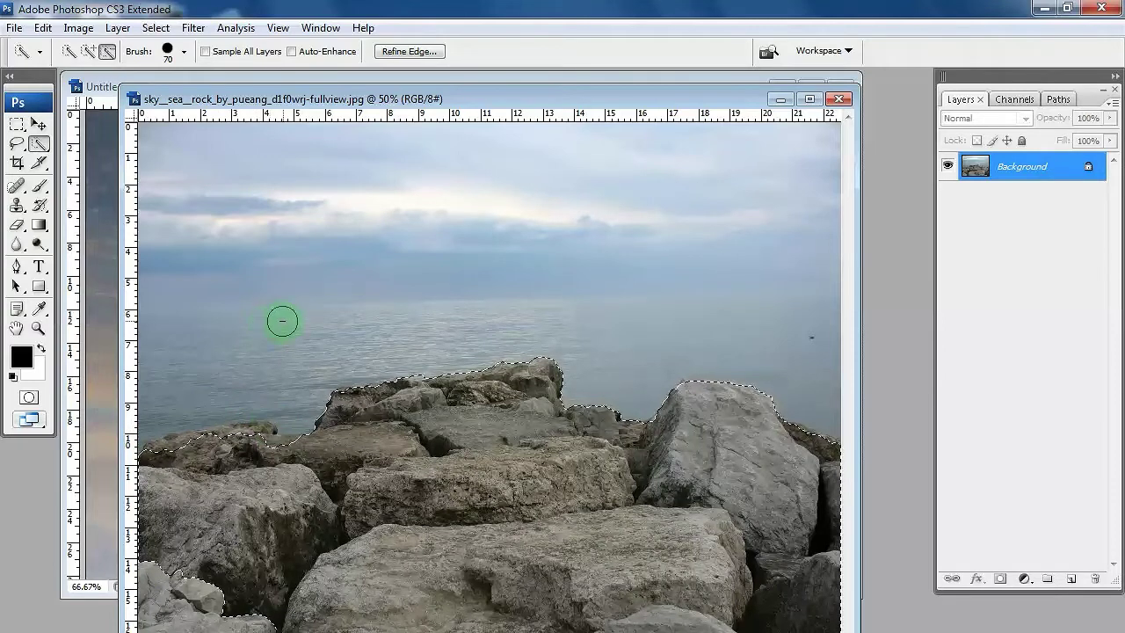
left_click(87, 51)
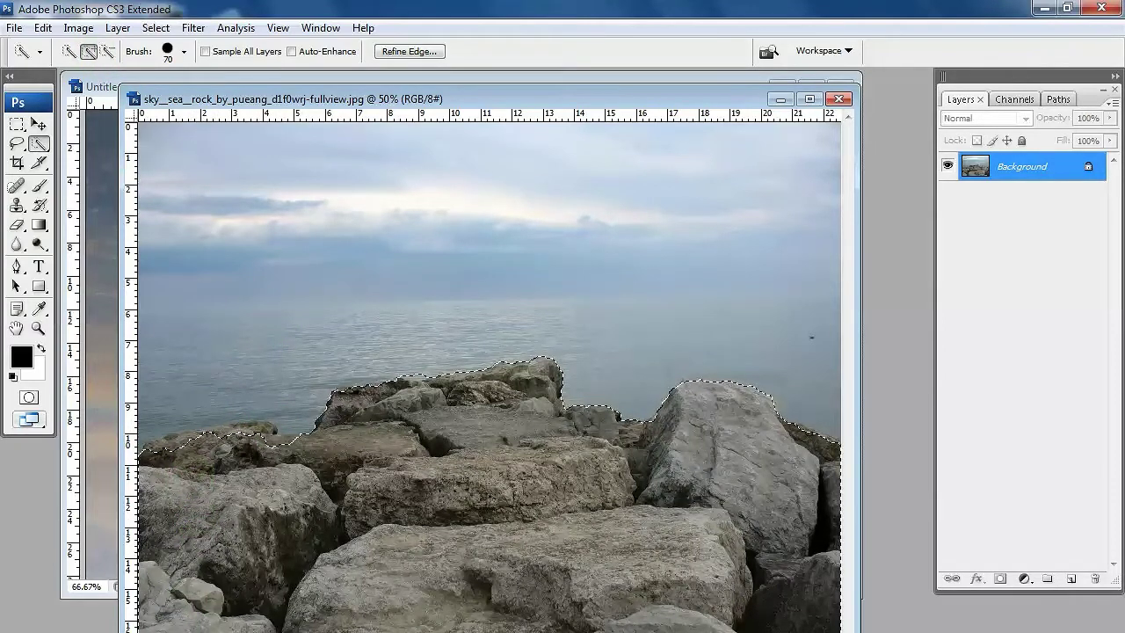
- Refine the rock selection's edge with radius 1.0 px, contrast 30%, smooth 50 and feather 1.5 px, previewing it on black
left_click(397, 51)
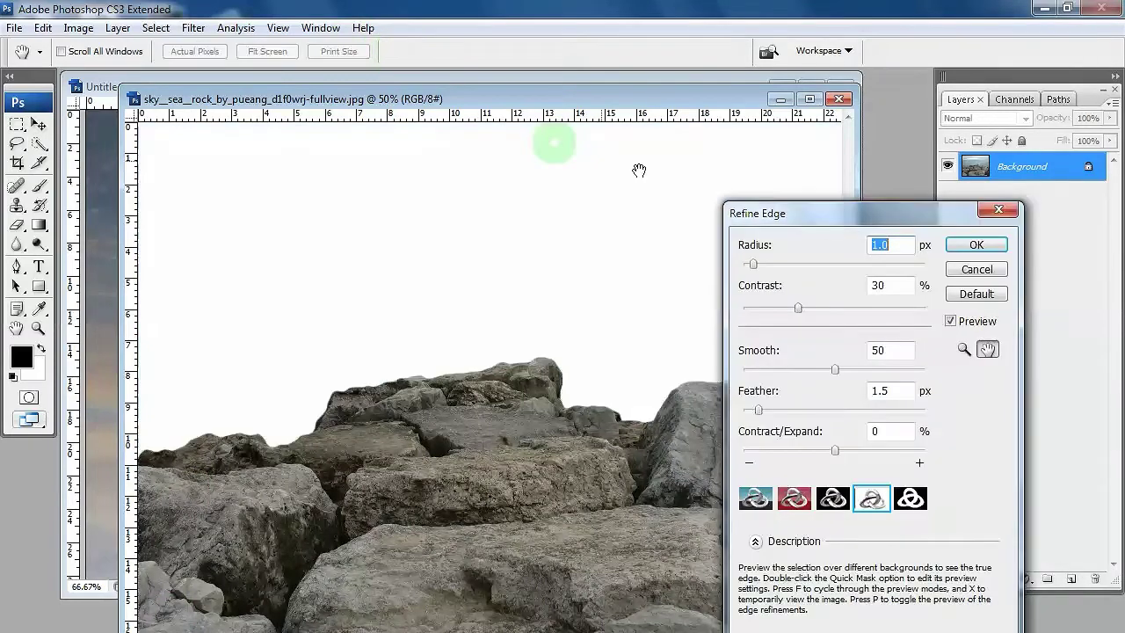
left_click(831, 499)
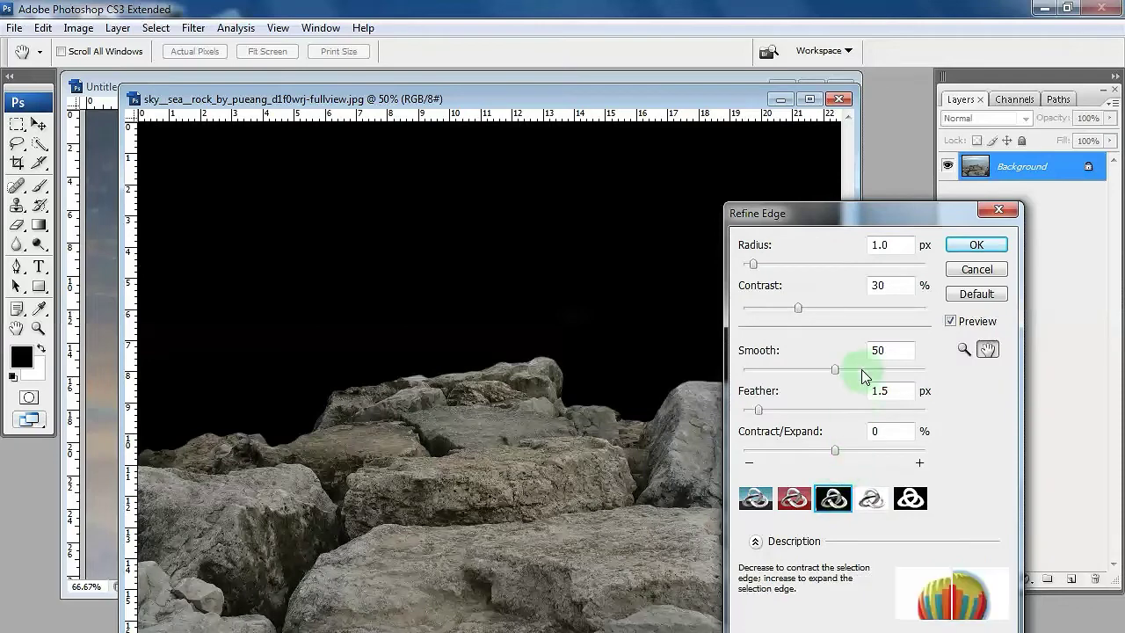
left_click(957, 244)
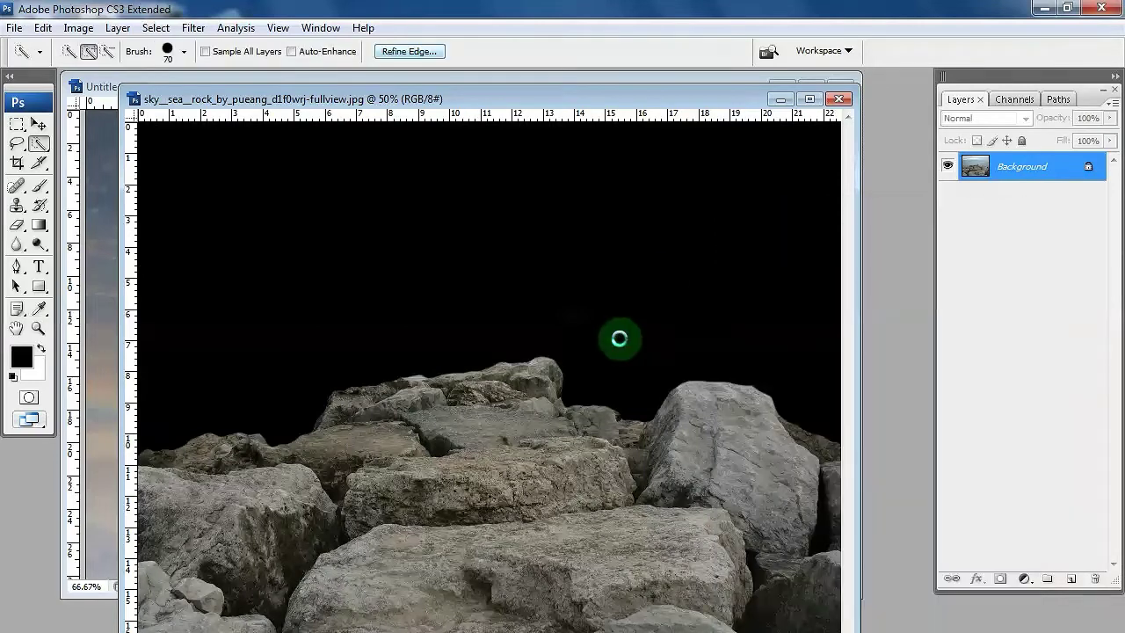
- Copy the selected rocks into the Untitled-1 document, close the source image, and position the rocks in the lower part of the canvas
key("v")
left_click_drag(557, 98, 592, 204)
left_click_drag(514, 496, 341, 161)
left_click(486, 626)
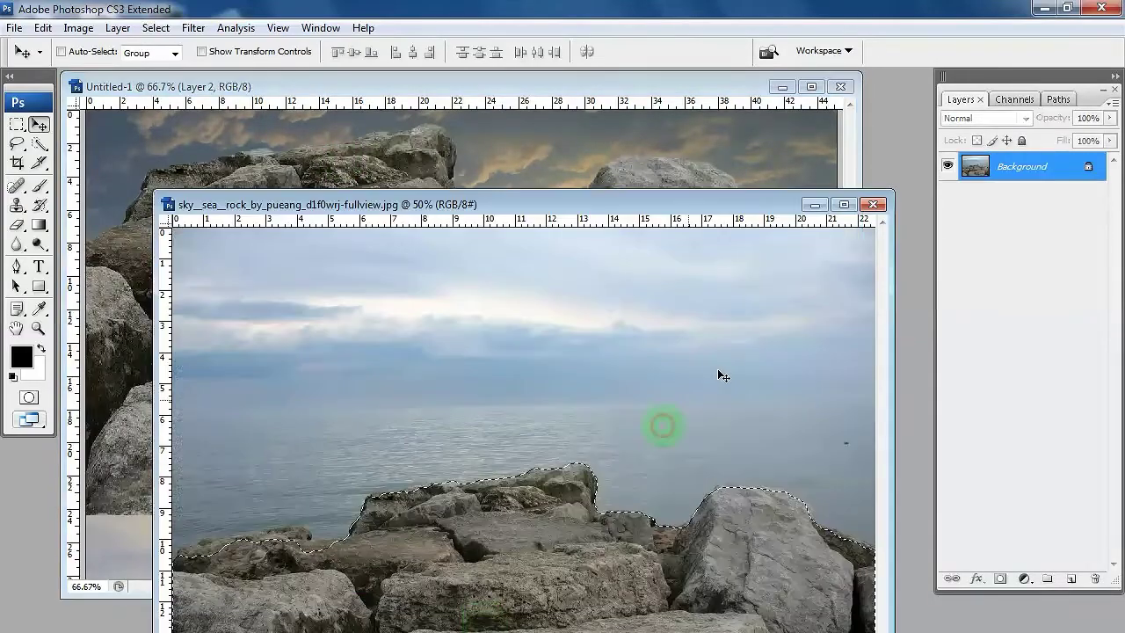
left_click(870, 203)
left_click_drag(508, 310, 491, 439)
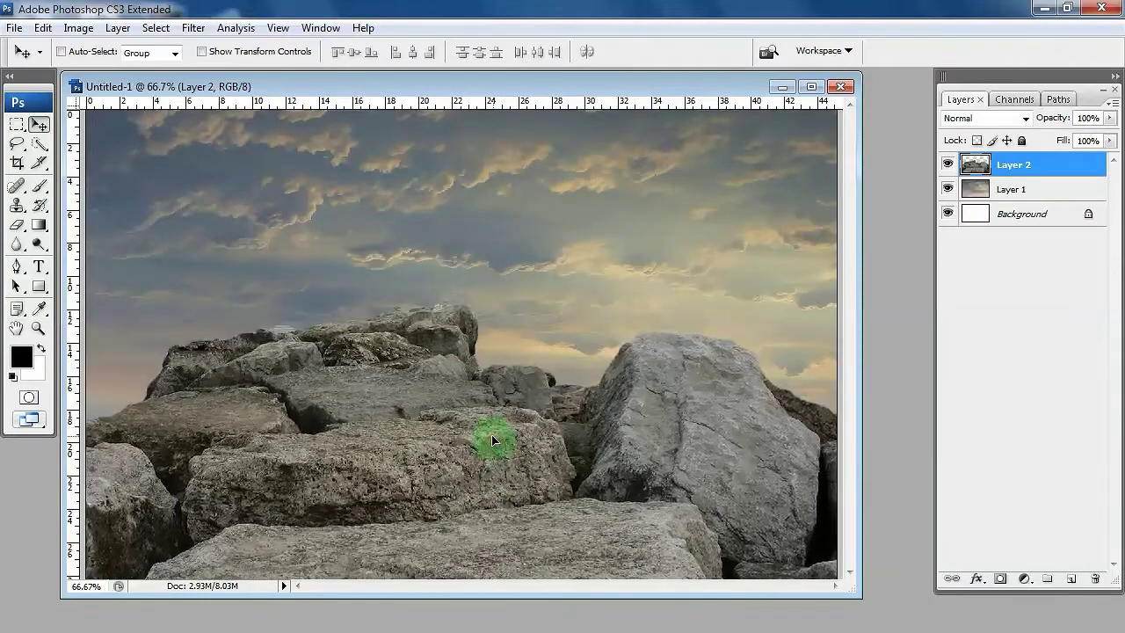
- Scale the rock layer proportionally to 70%
key("ctrl+t")
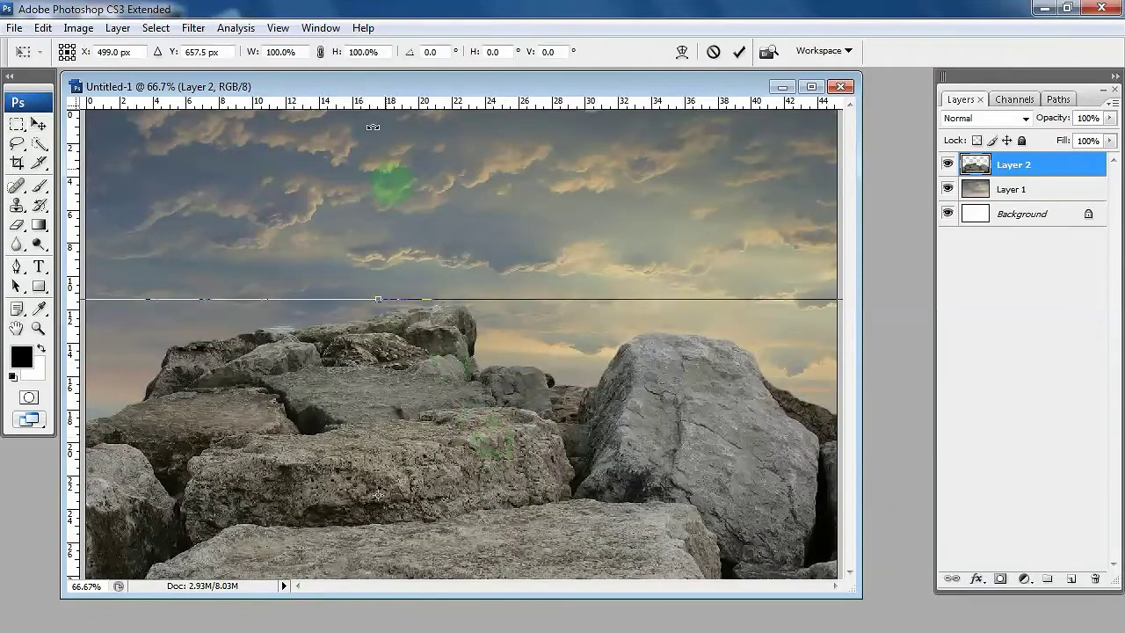
double_click(358, 52)
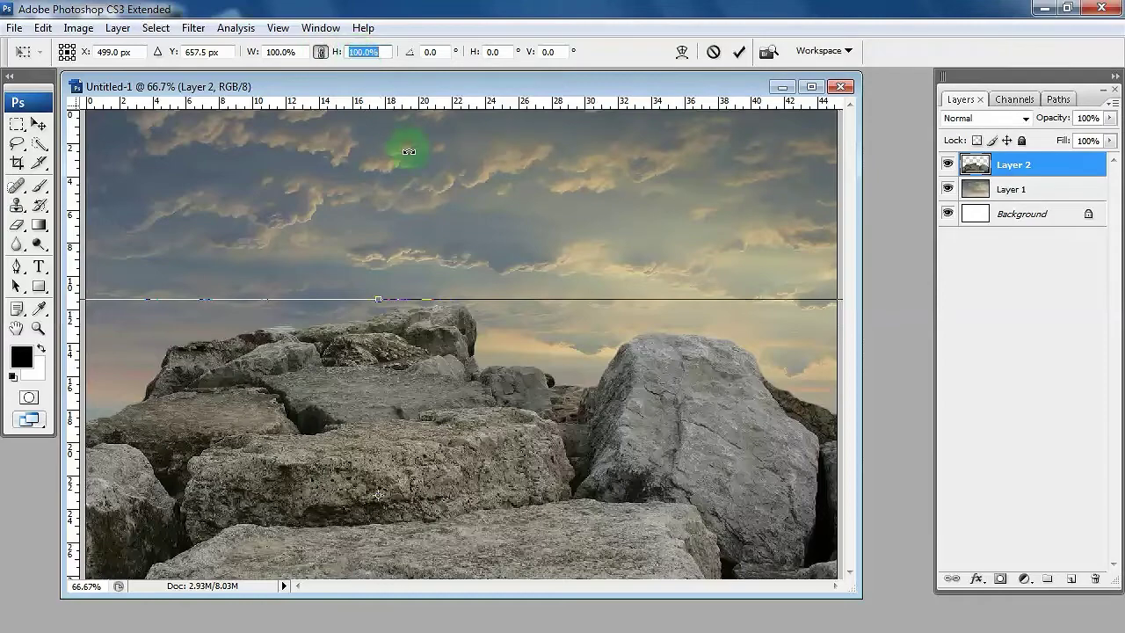
type("70")
key("Return")
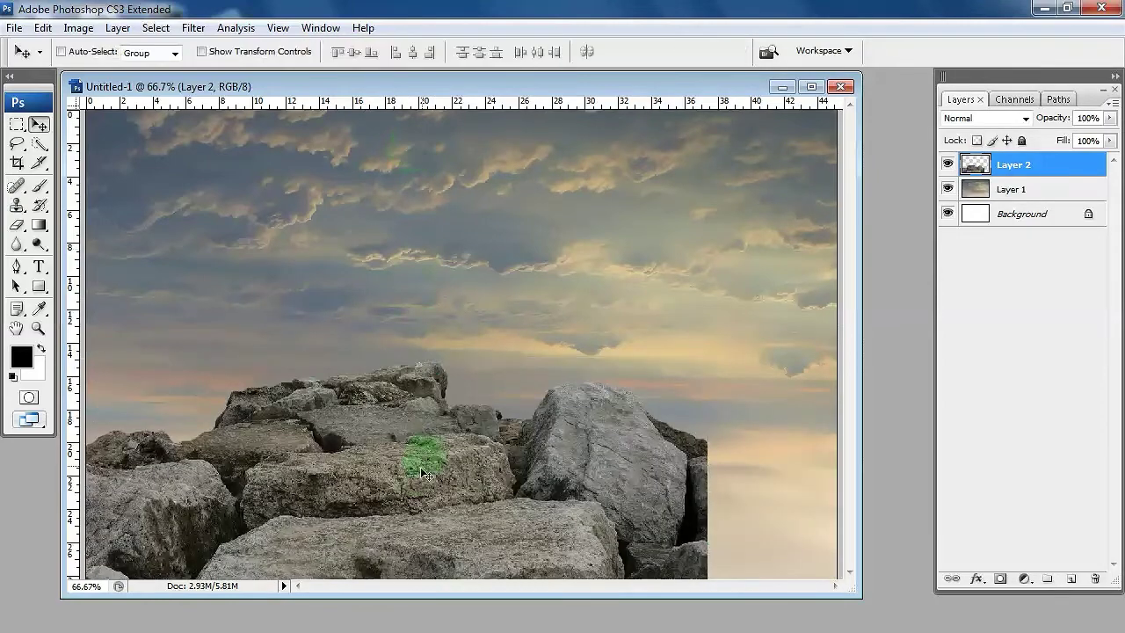
- Shift the rock layer right and stretch its width to 114.3% so it reaches the canvas's right edge
left_click_drag(420, 467, 453, 481)
key("ctrl+t")
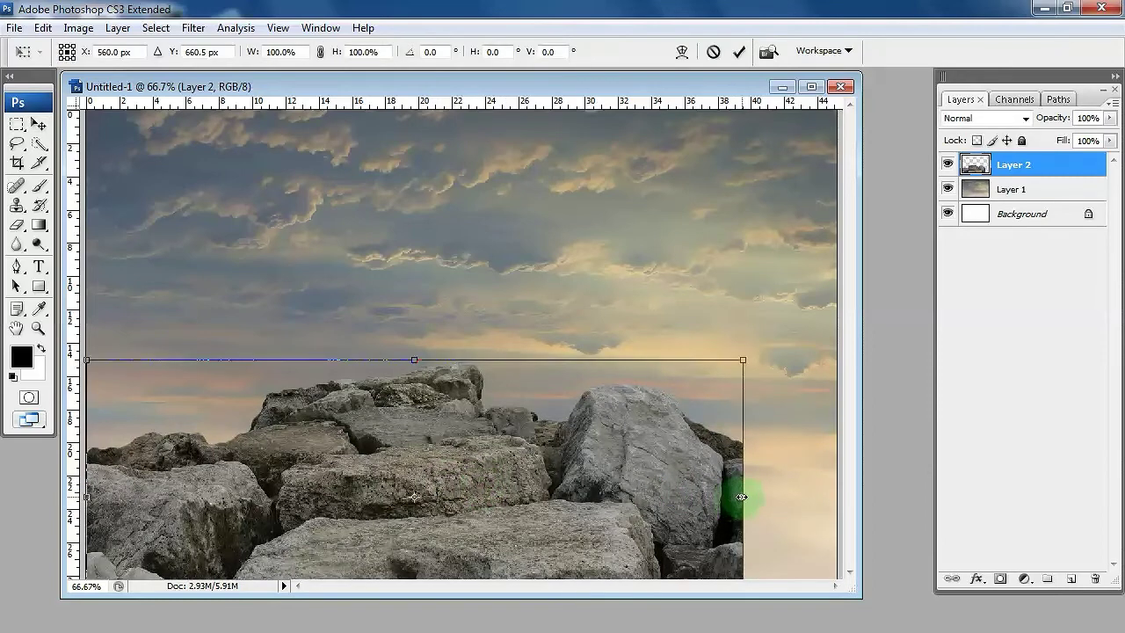
left_click_drag(743, 497, 837, 497)
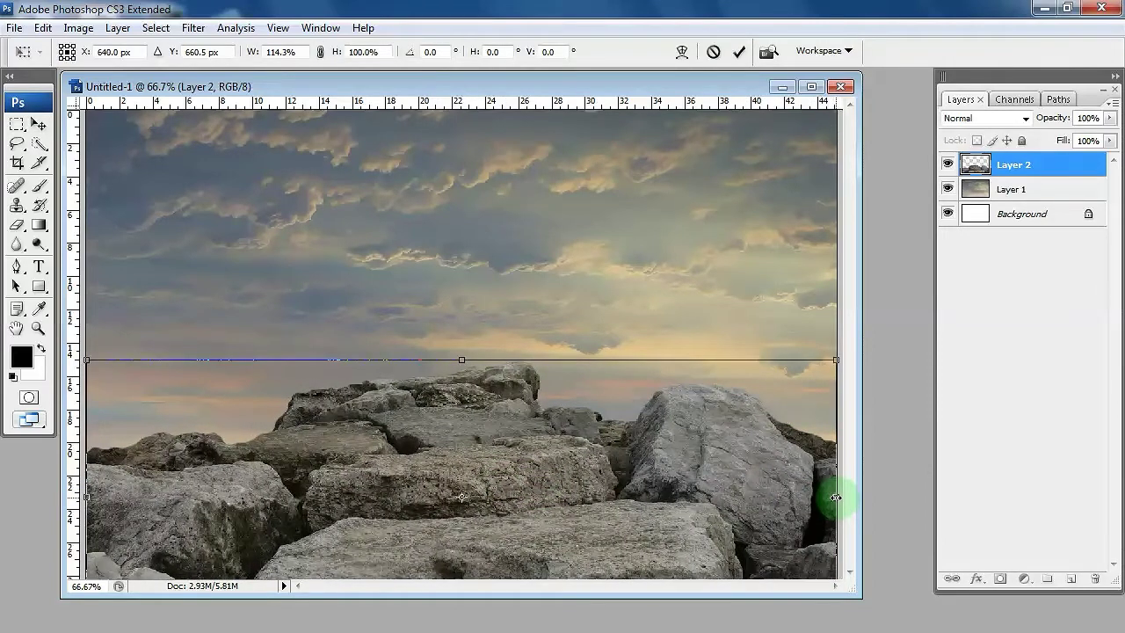
key("Return")
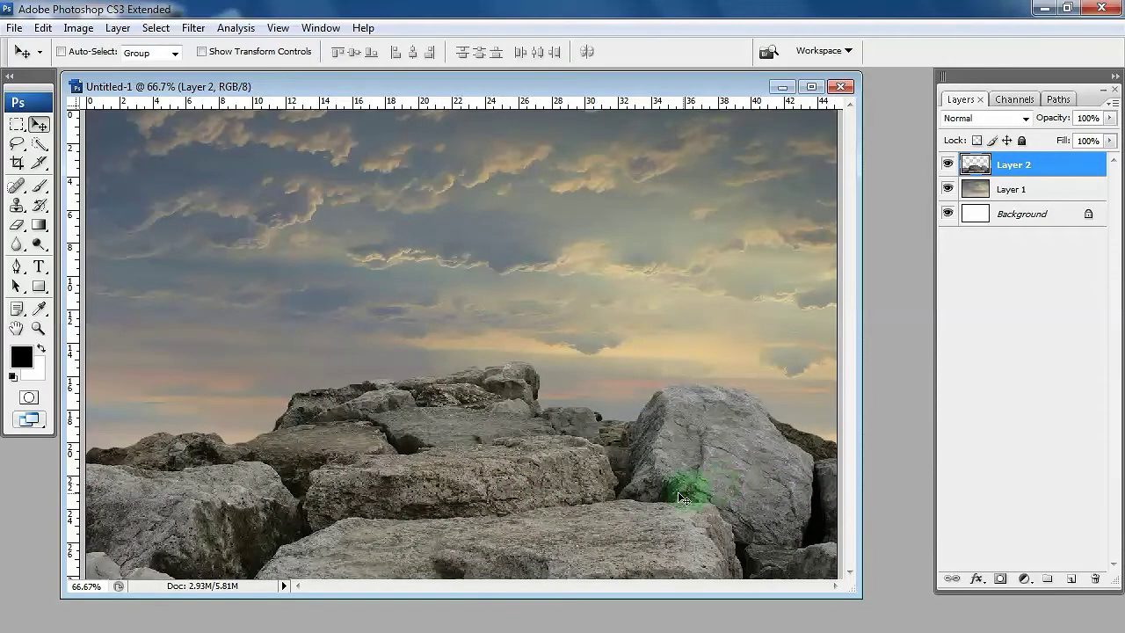
- Nudge the rock layer downward, then slightly back up, to fine-tune its height in the canvas
key("Down")
key("Down")
key("Down")
key("Down")
key("Down")
key("Down")
key("Down")
key("Down")
key("Down")
key("Down")
key("Down")
key("Down")
key("Down")
key("Down")
key("Down")
key("Down")
key("Down")
key("Down")
key("Down")
key("Down")
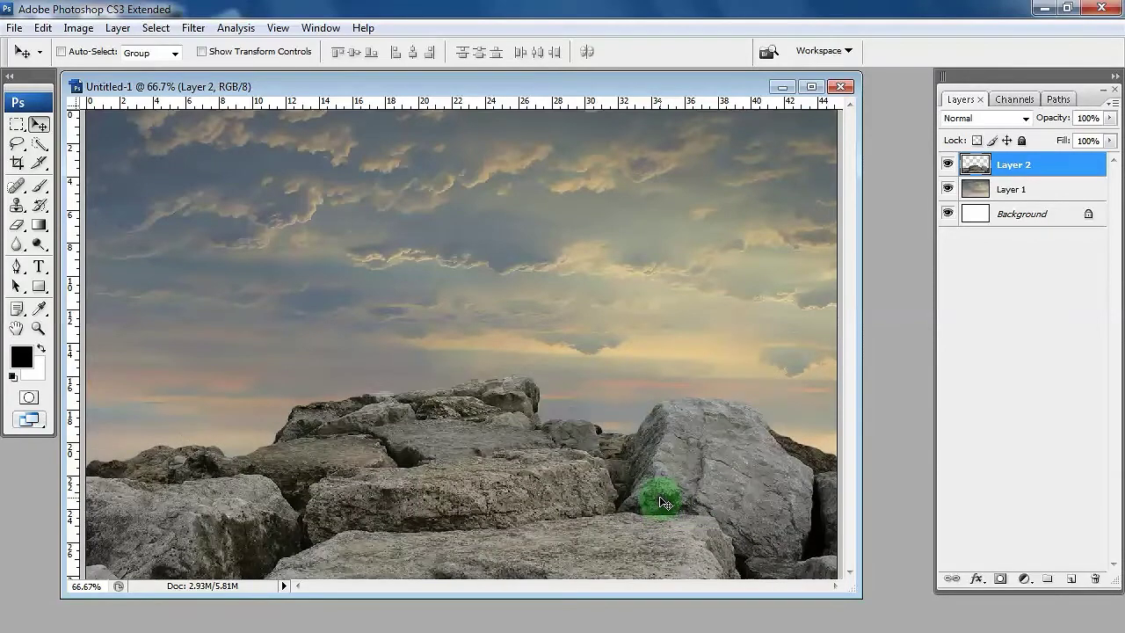
key("Up")
key("Up")
key("Up")
key("Up")
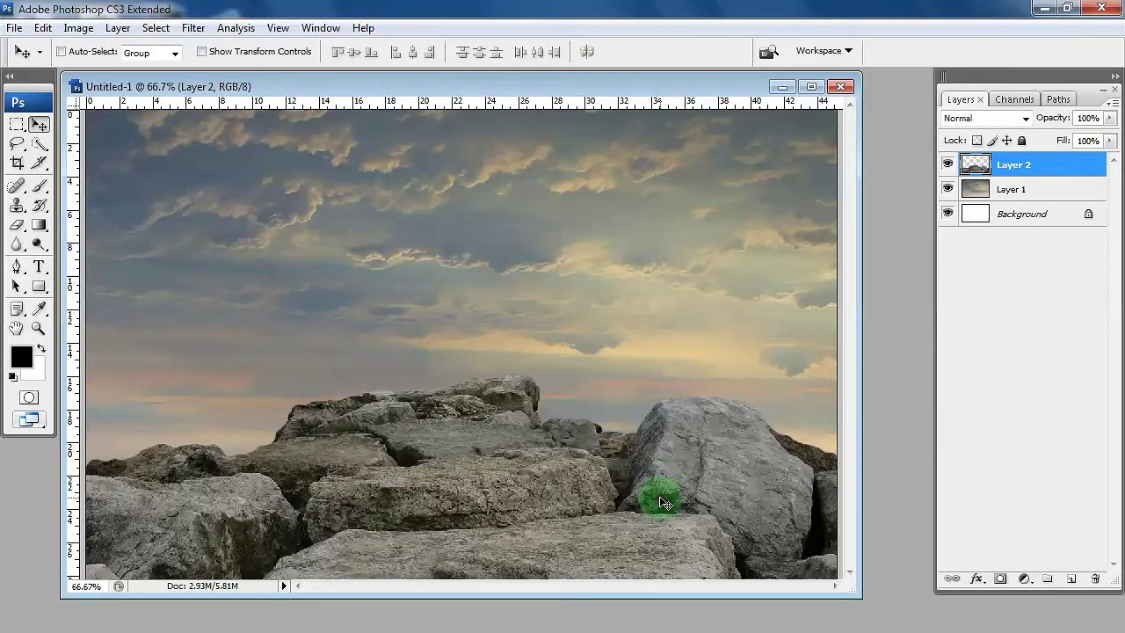
key("Up")
key("Up")
key("Up")
key("Up")
key("Up")
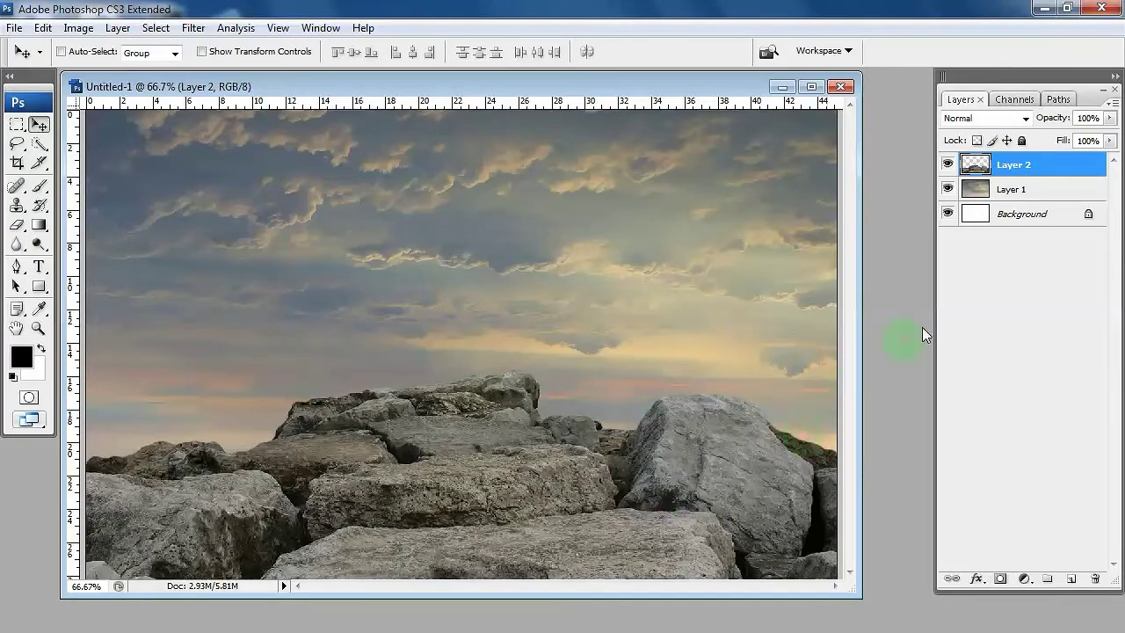
- Open the infinity_war_doctor_strange image from the MARVEL folder
double_click(900, 311)
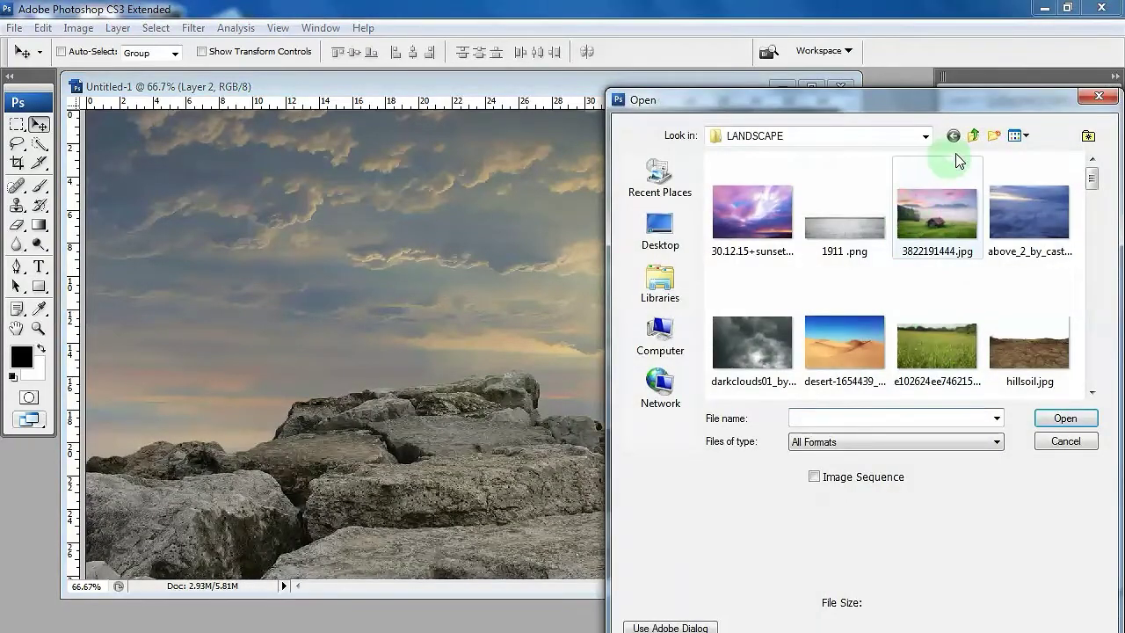
left_click(977, 136)
double_click(744, 231)
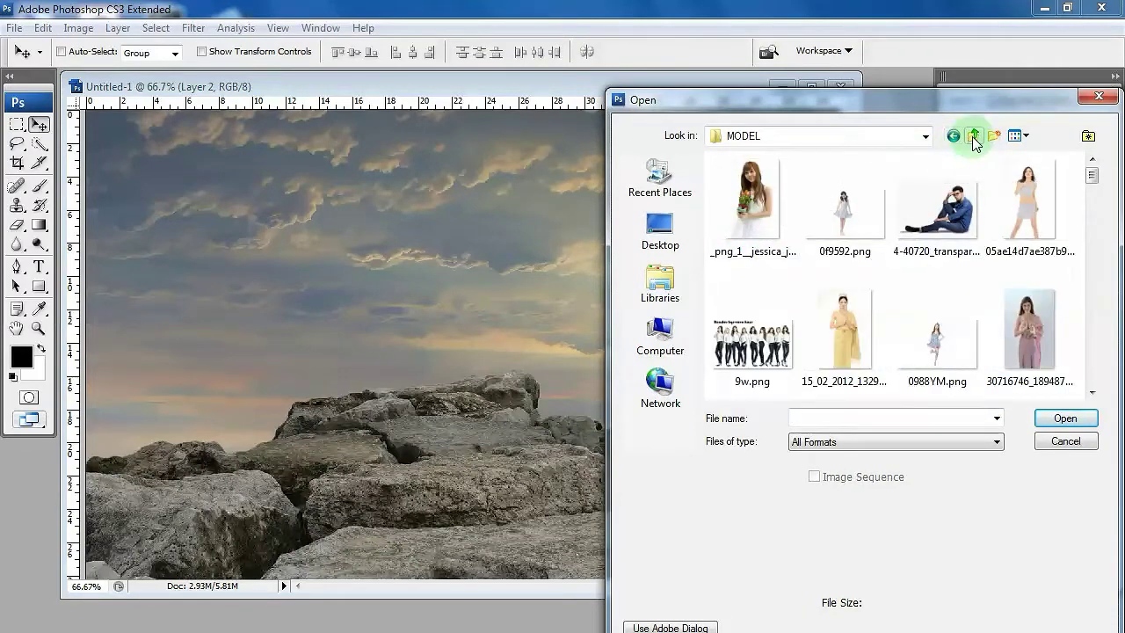
left_click(973, 138)
double_click(761, 218)
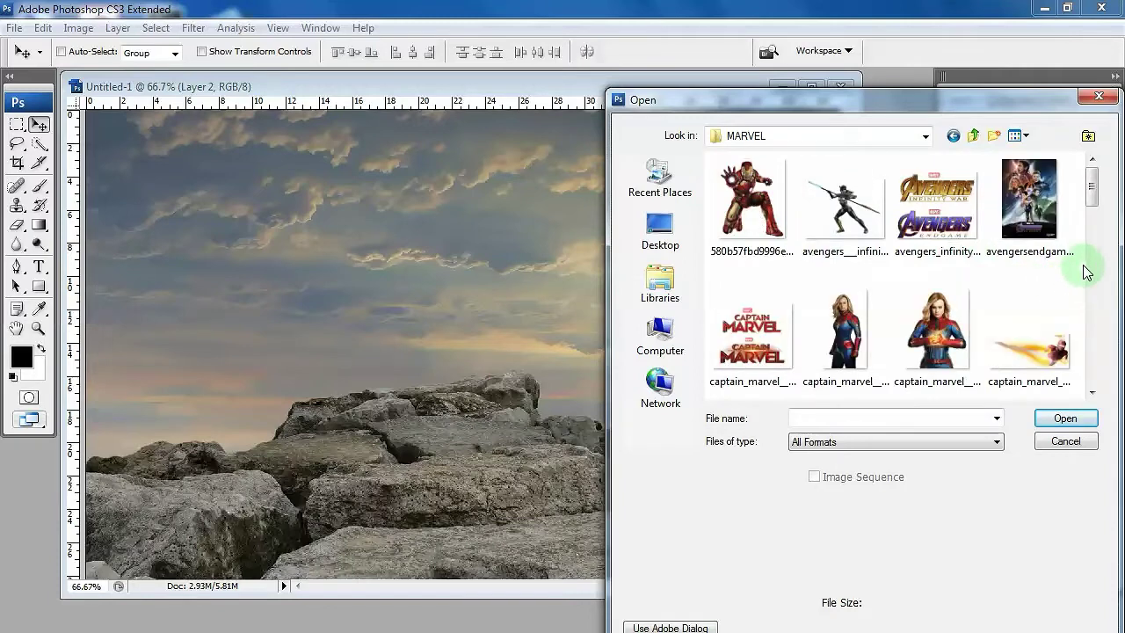
scroll(1087, 272, "down", 1)
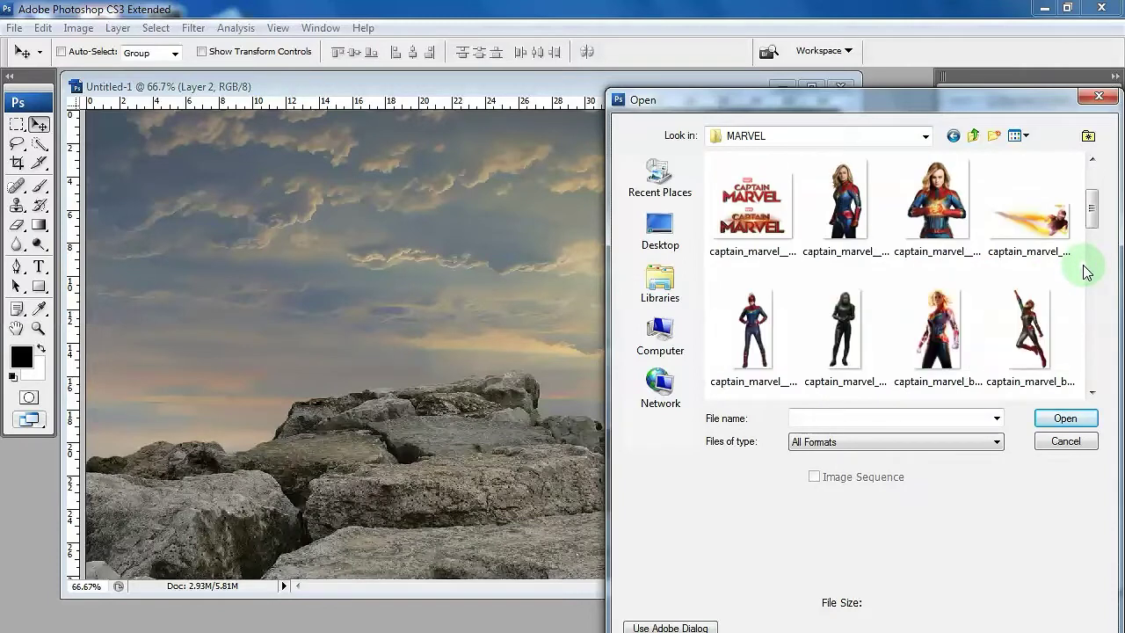
scroll(1087, 272, "down", 1)
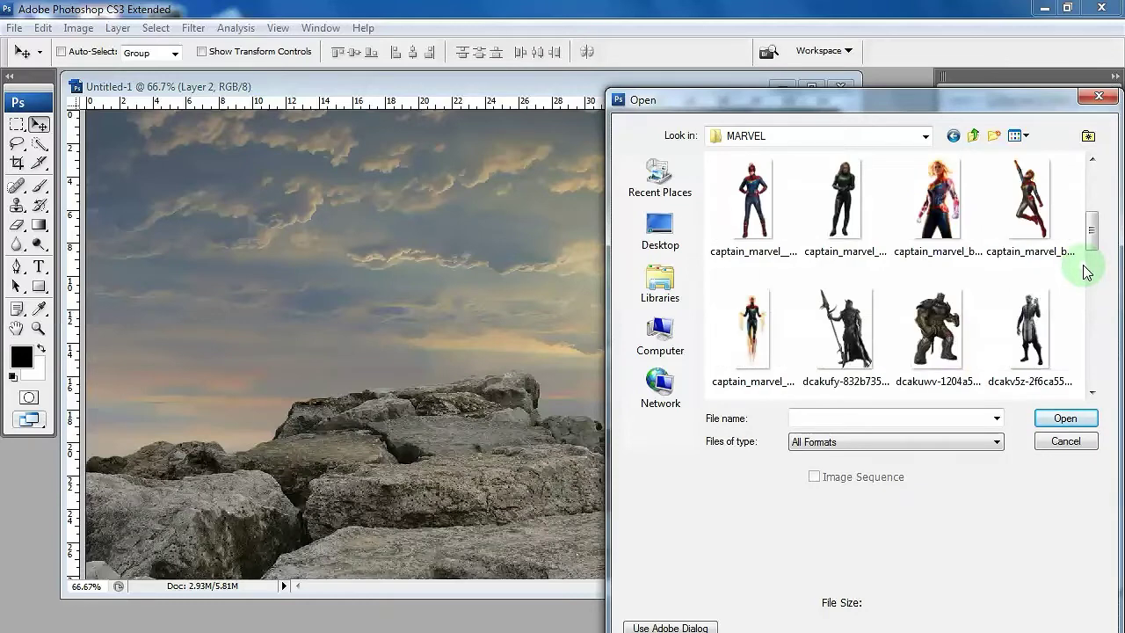
scroll(1087, 272, "down", 1)
scroll(1087, 273, "down", 1)
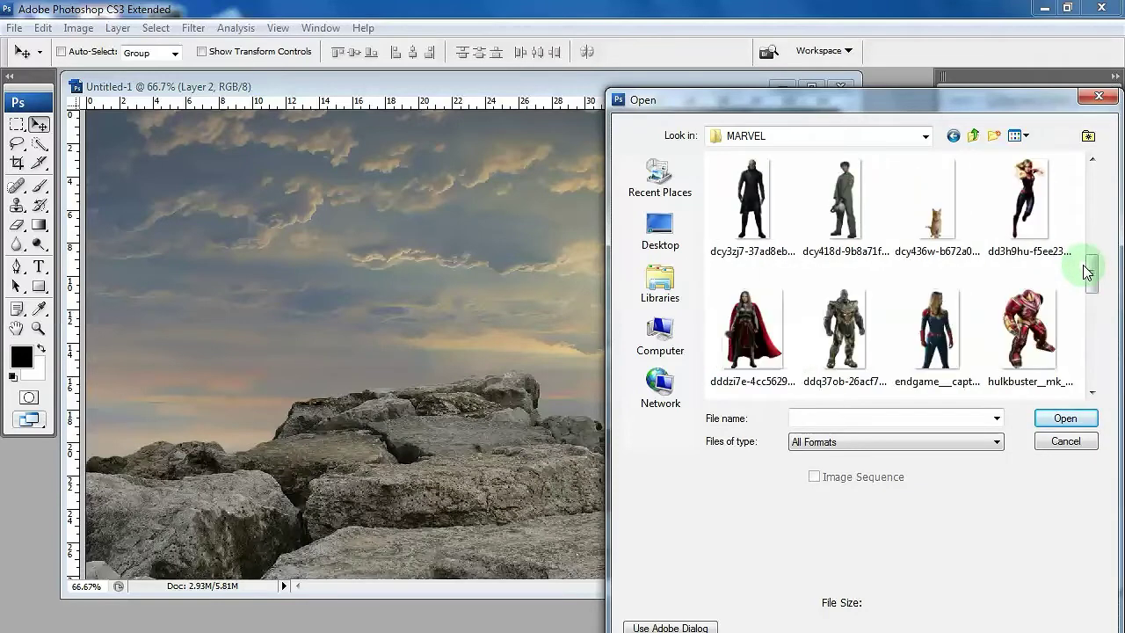
scroll(1087, 272, "down", 1)
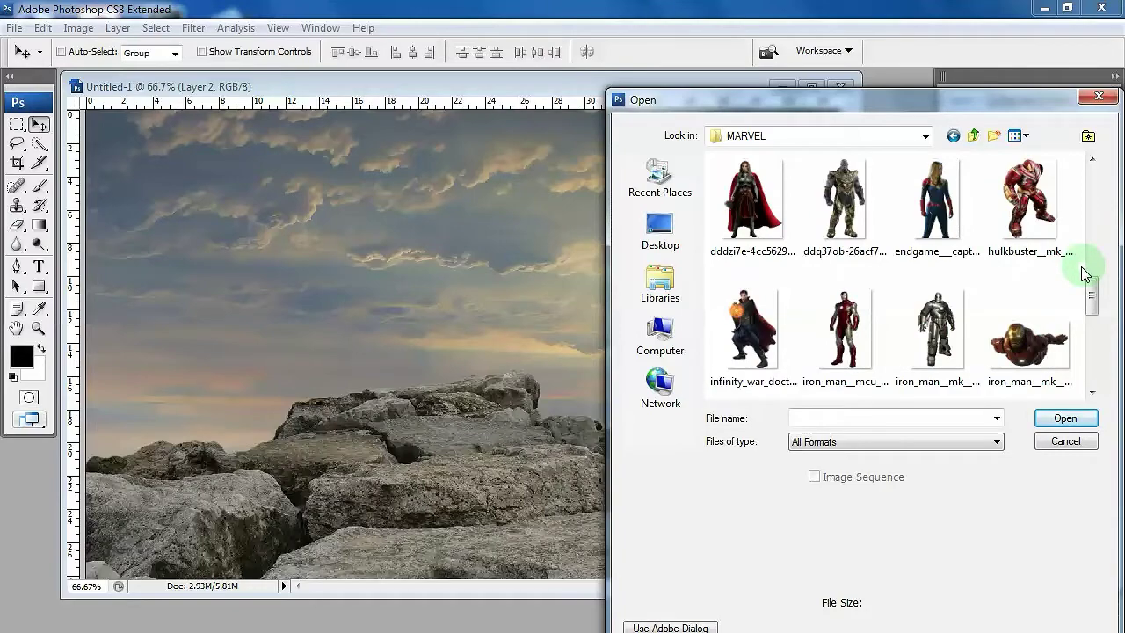
double_click(749, 326)
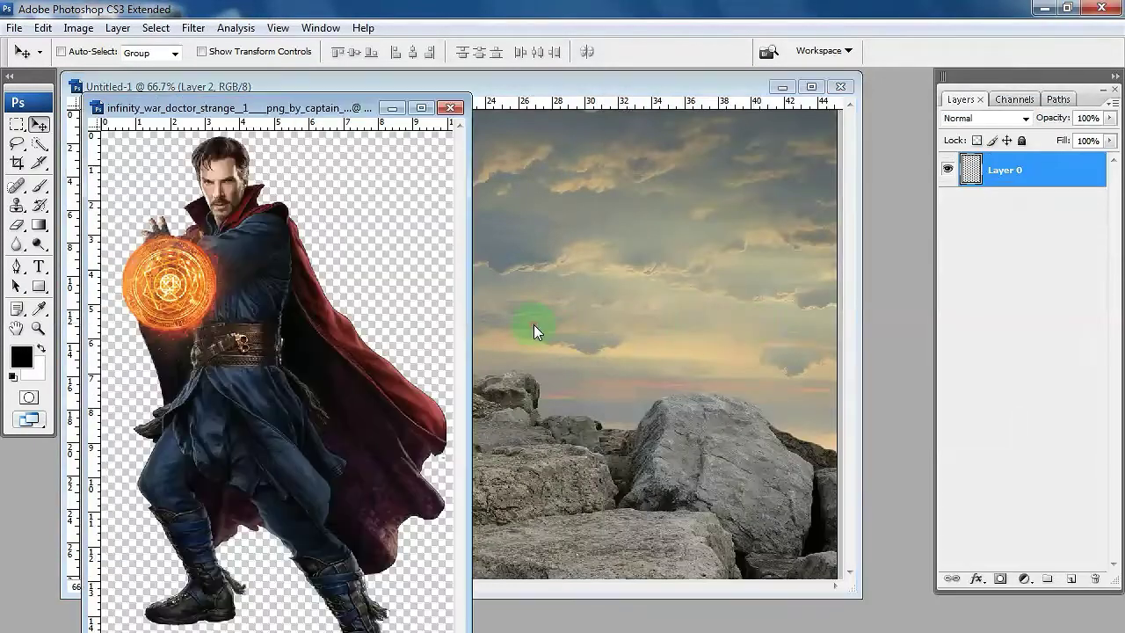
- Copy the Doctor Strange figure into the Untitled-1 document and close its source image
left_click_drag(296, 351, 643, 351)
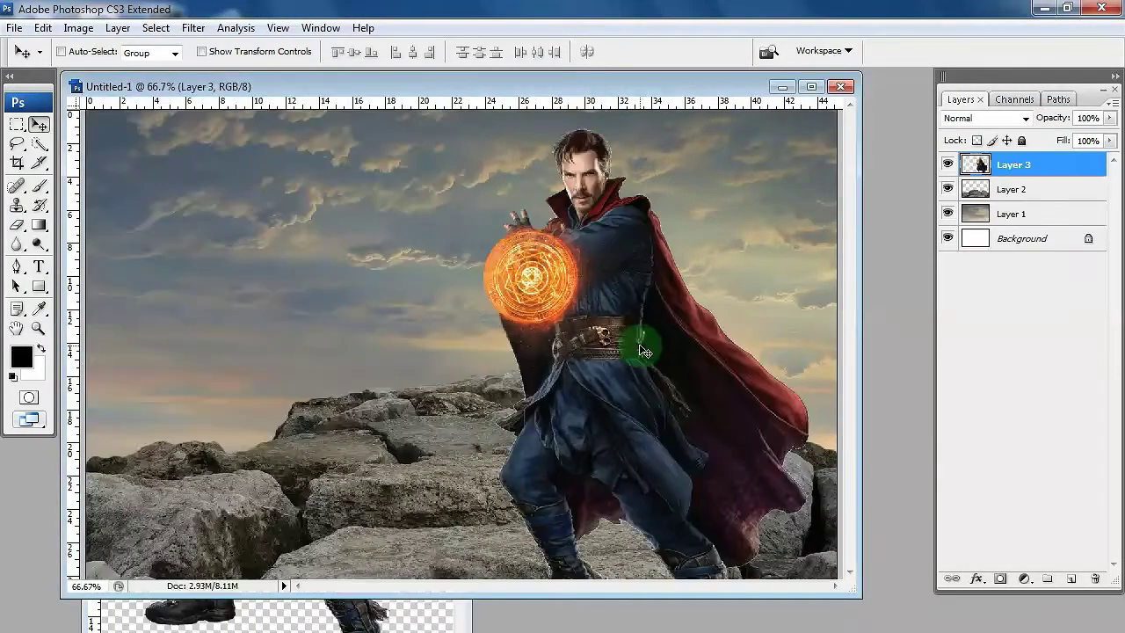
left_click(417, 608)
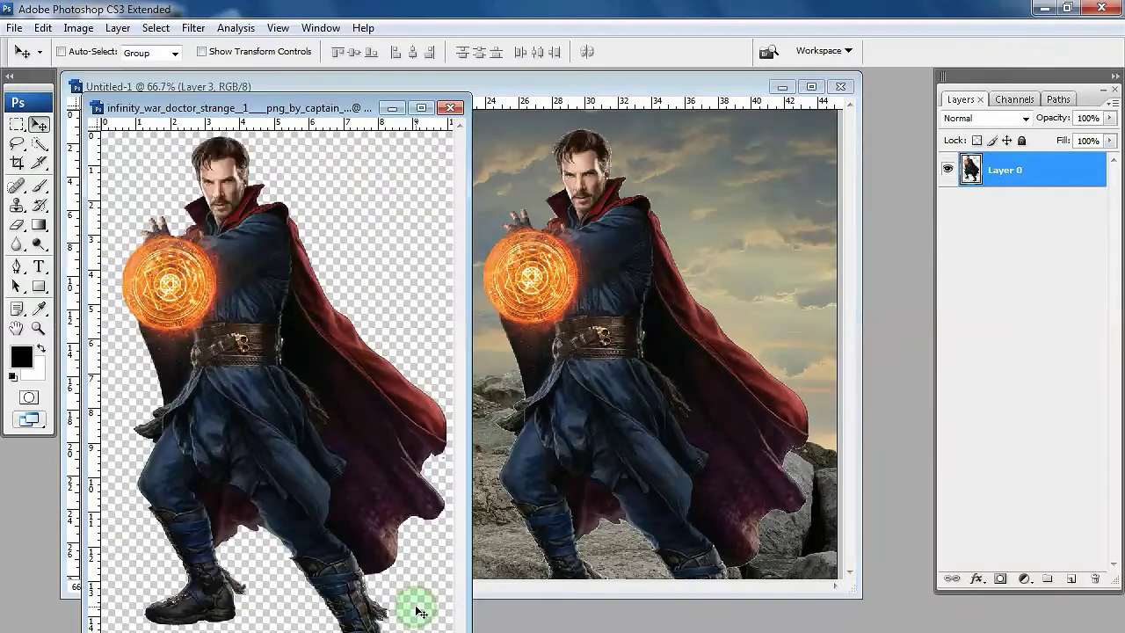
left_click(449, 108)
- Scale the Doctor Strange layer proportionally to 58.8% and stand the figure on the large right-hand rock
left_click_drag(567, 273, 579, 275)
key("ctrl+t")
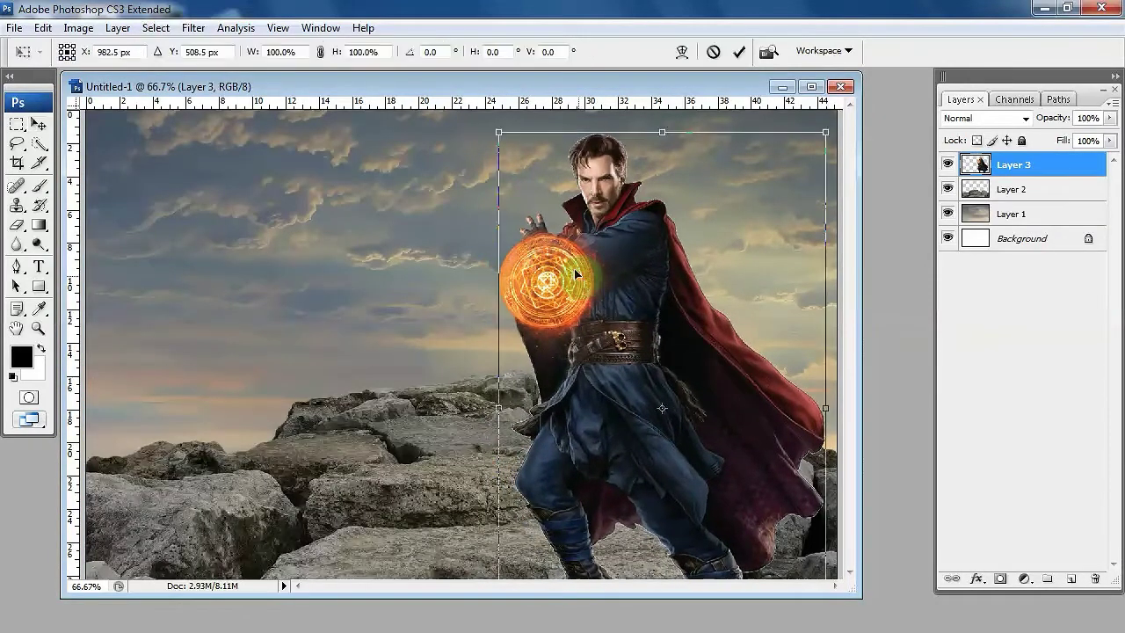
left_click_drag(497, 132, 646, 350)
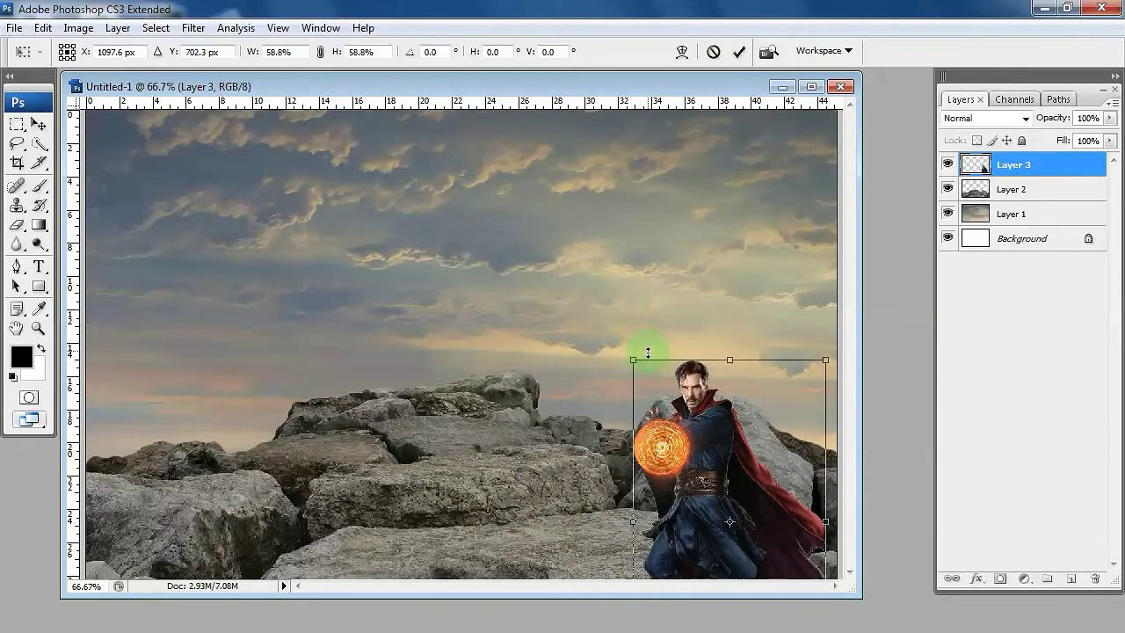
key("Return")
left_click_drag(687, 498, 695, 284)
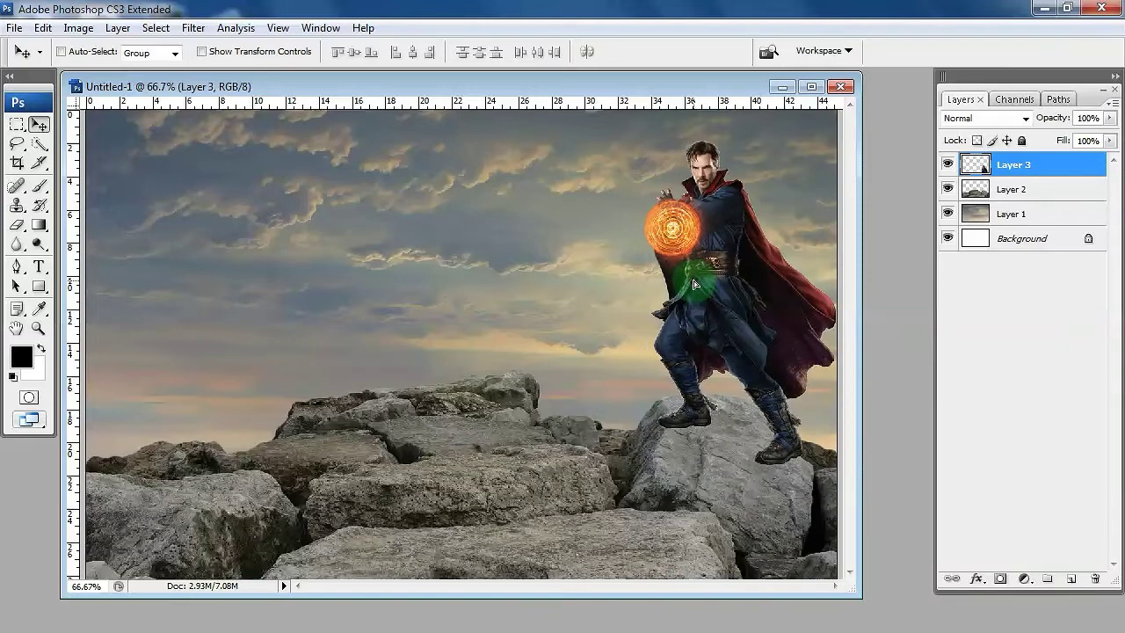
- Reduce the Doctor Strange layer proportionally to 92% and shift it slightly left on the rock
key("ctrl+t")
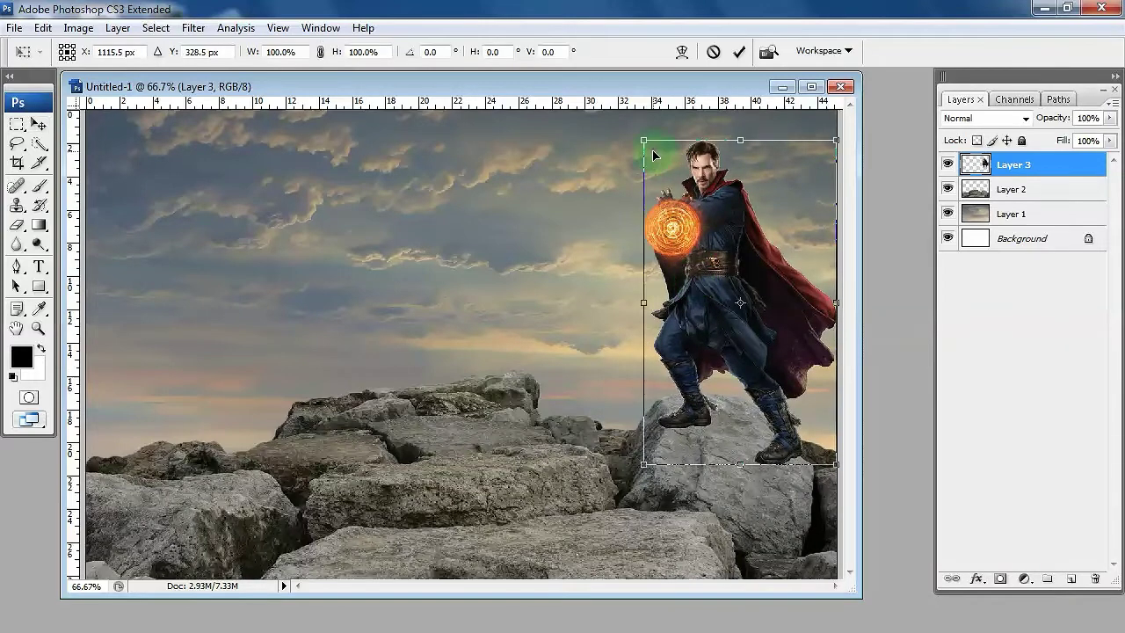
left_click_drag(644, 140, 661, 167)
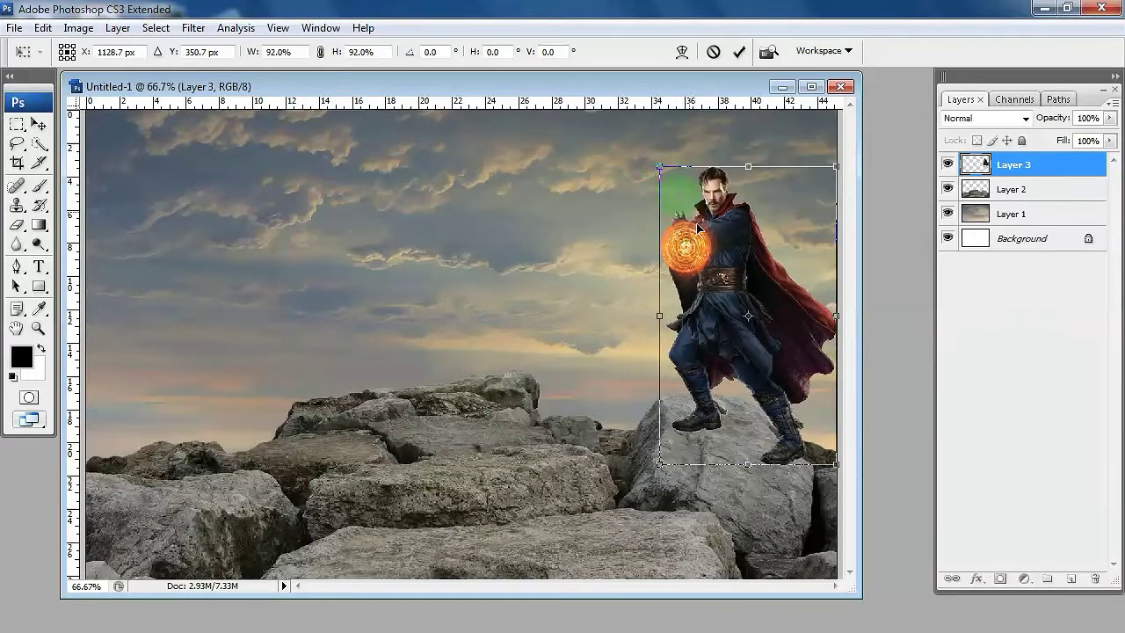
double_click(712, 246)
left_click_drag(716, 258, 709, 255)
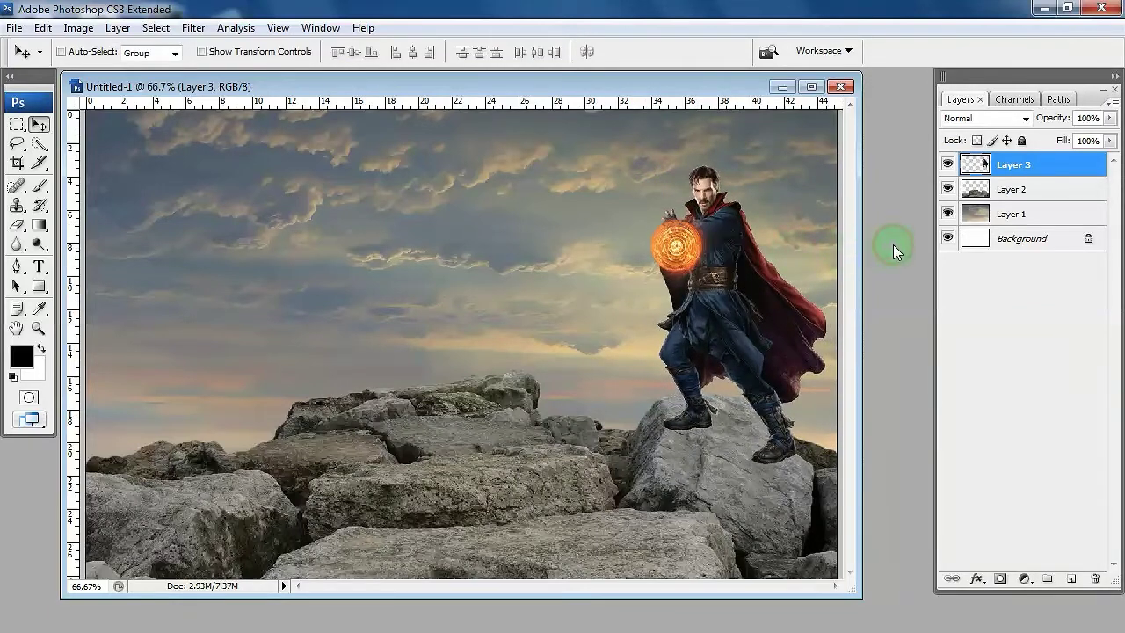
- Open the iron_man__mk_46__civil_war image from the MARVEL folder
key("ctrl+o")
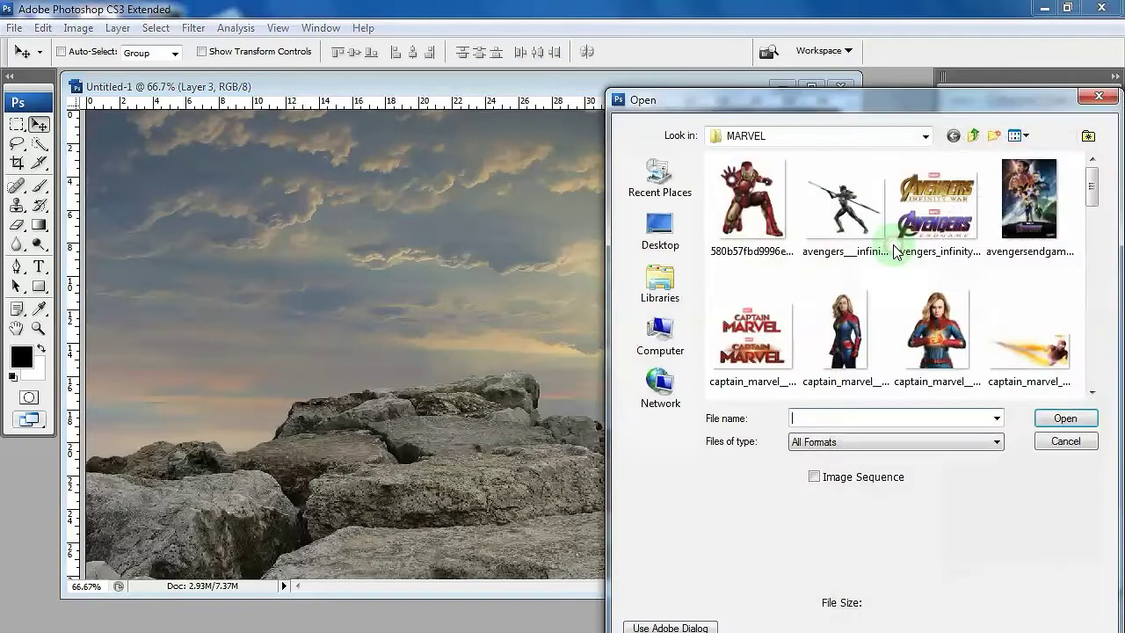
left_click(1093, 396)
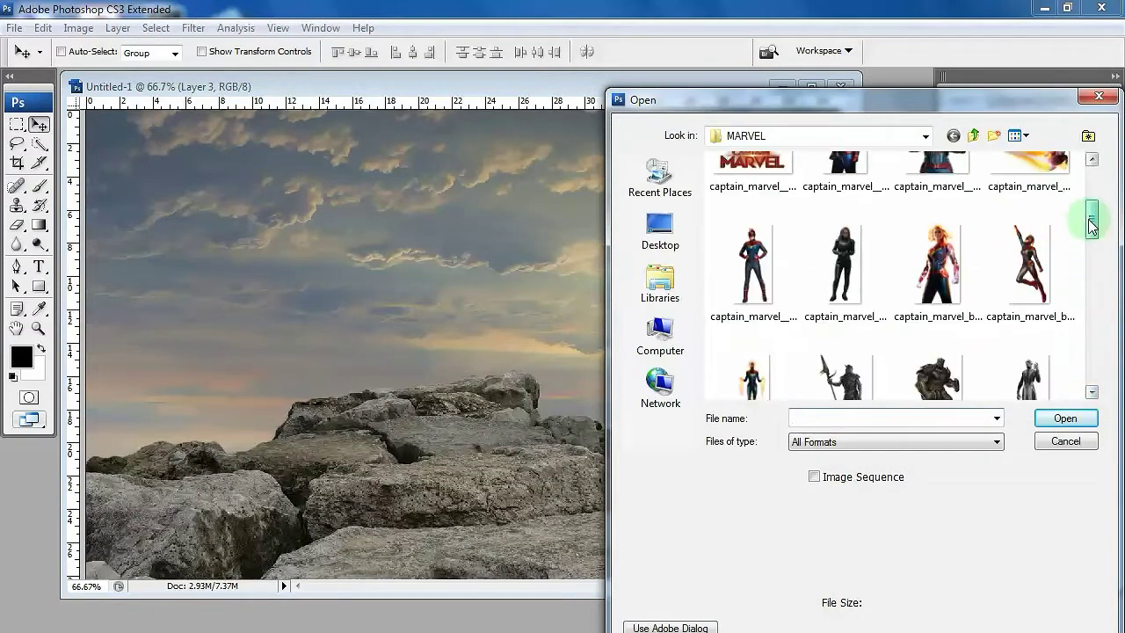
left_click_drag(1092, 221, 1097, 347)
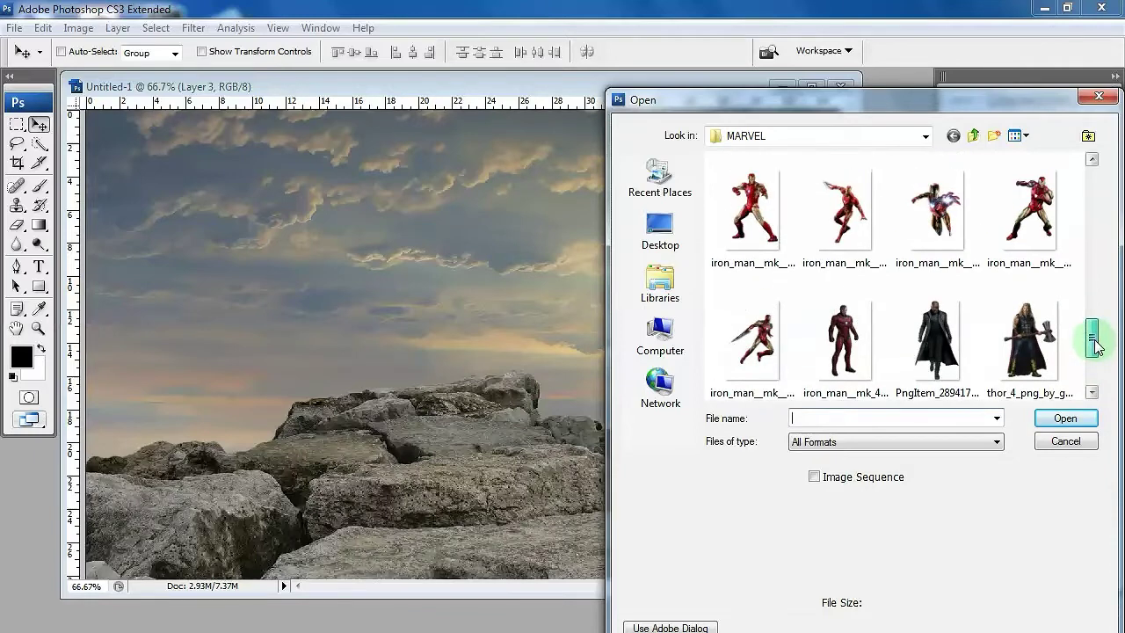
double_click(843, 343)
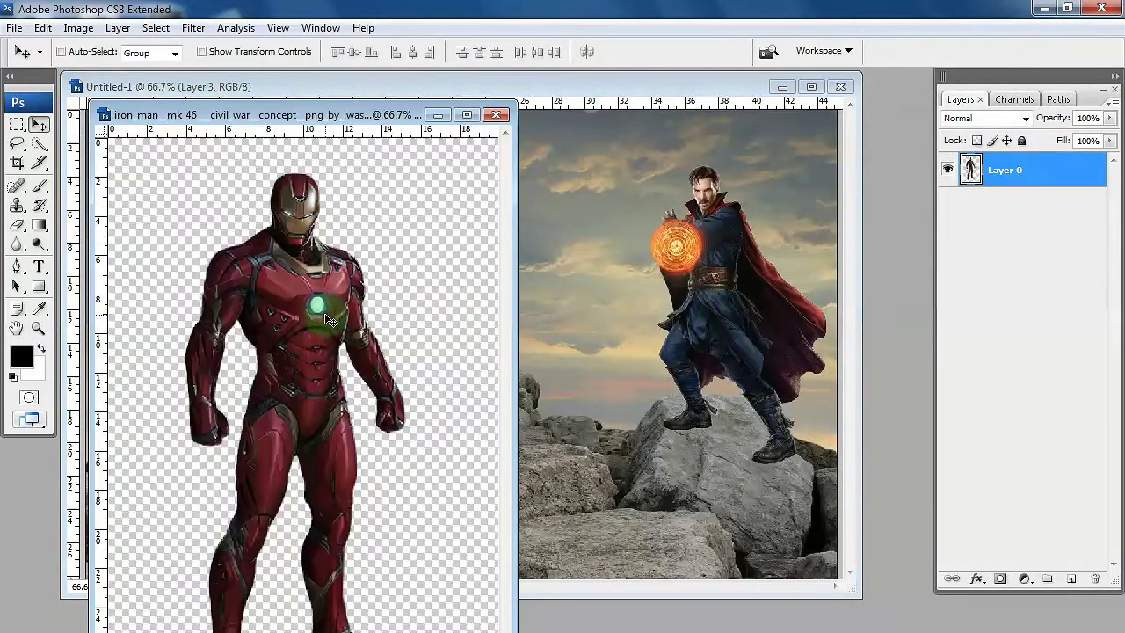
- Copy the Iron Man figure into the Untitled-1 document and close its source image
left_click_drag(313, 307, 539, 314)
left_click(399, 602)
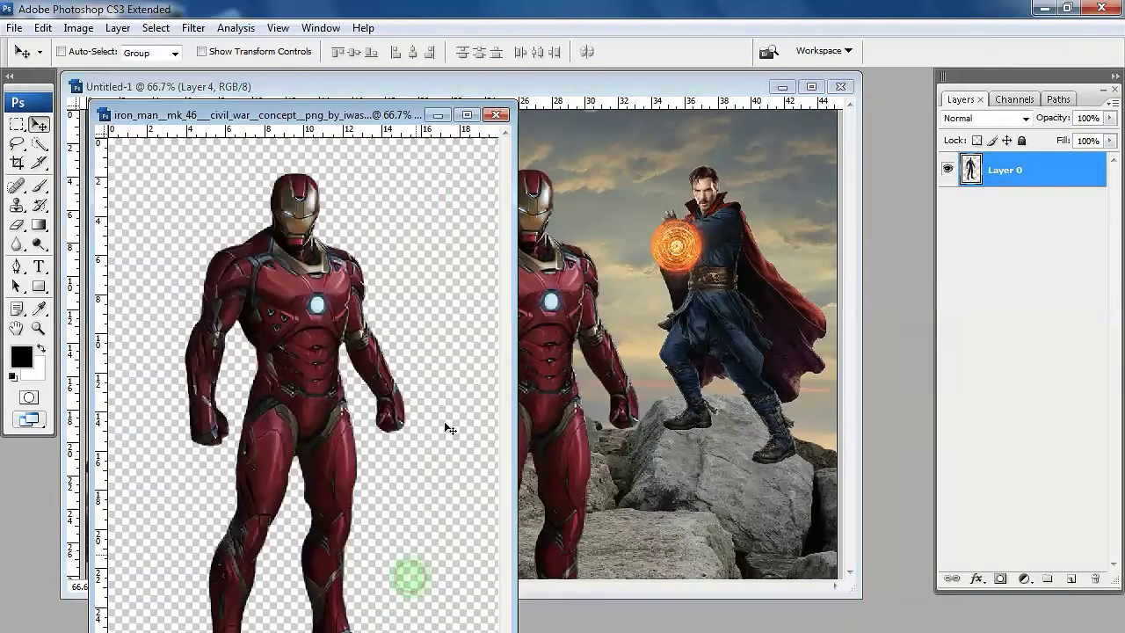
left_click(498, 116)
- Scale the Iron Man layer proportionally to 55.4% and stand the figure on the far-left rock
left_click_drag(515, 314, 310, 295)
key("ctrl+t")
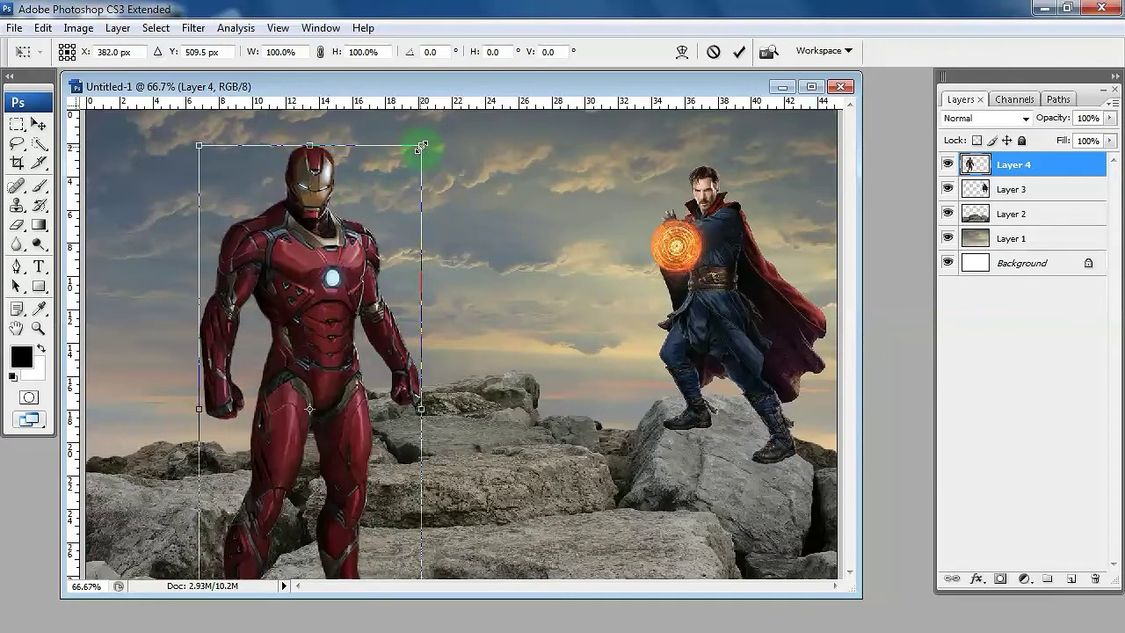
left_click_drag(421, 146, 281, 367)
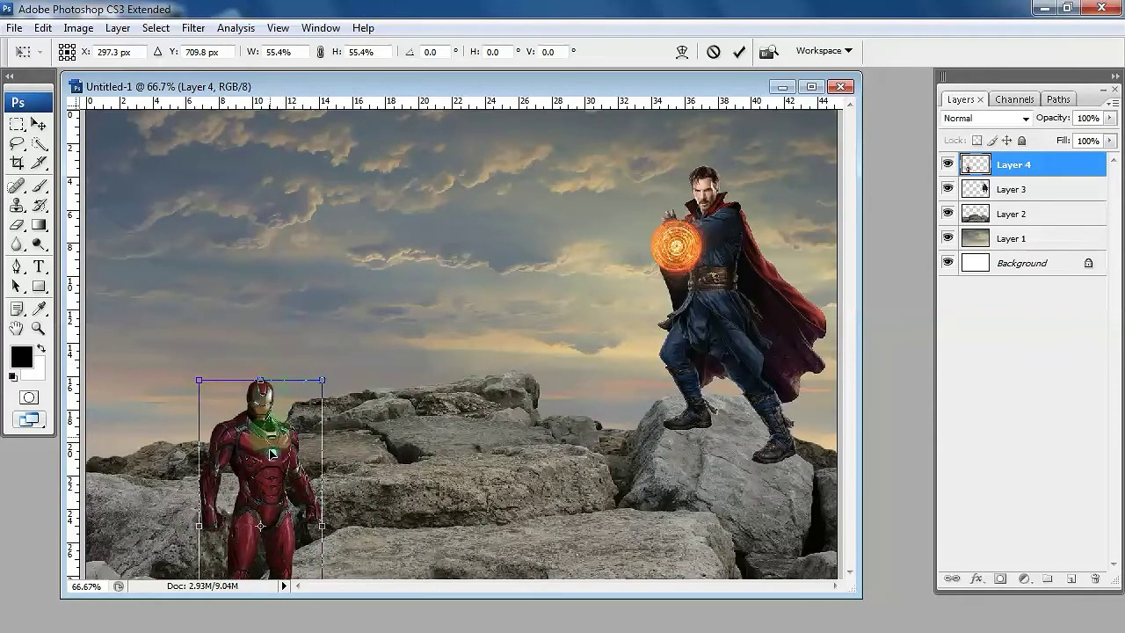
key("Return")
left_click_drag(271, 454, 185, 307)
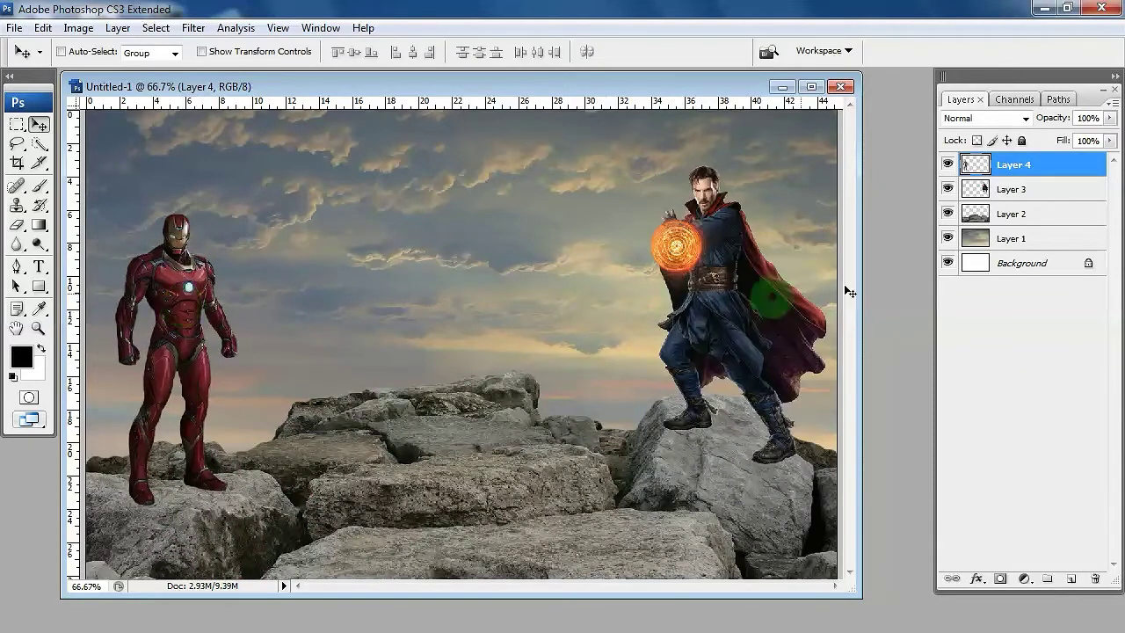
- Open the avengers_endgame_fat_thor_3 image from the MODEL folder and copy the Thor figure into the Untitled-1 document
double_click(886, 266)
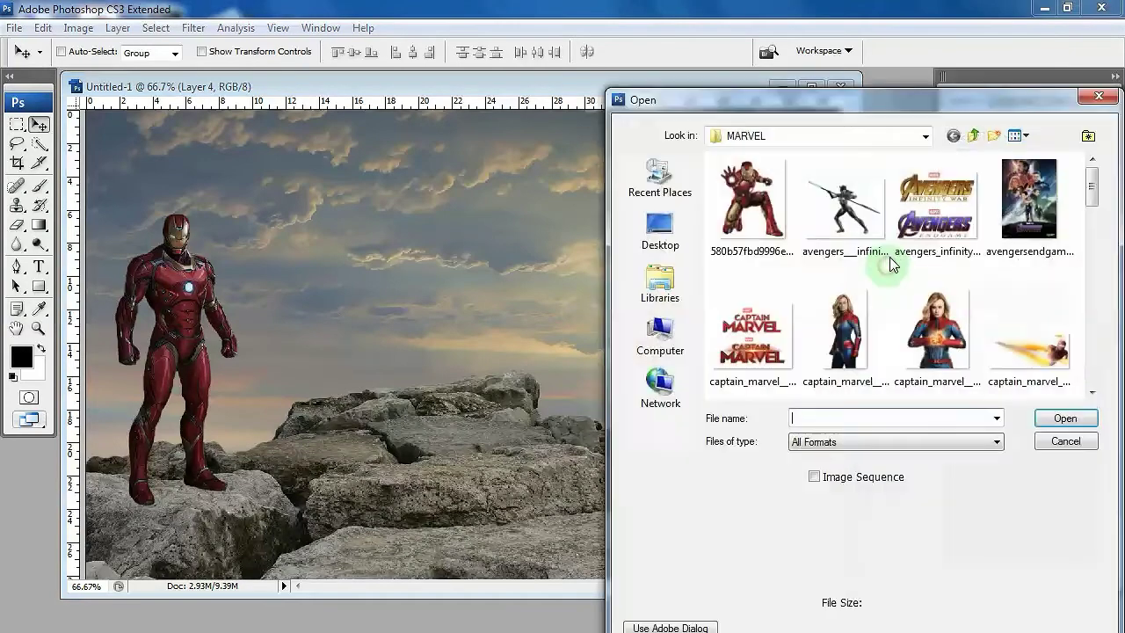
left_click(973, 135)
double_click(753, 221)
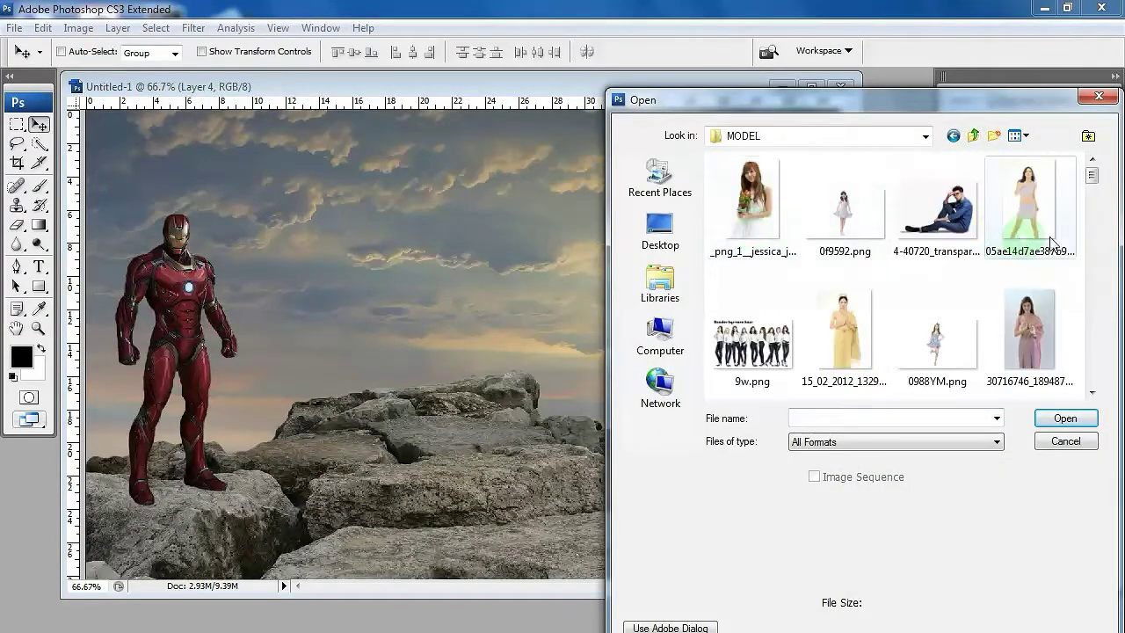
scroll(1045, 219, "down", 3)
scroll(1067, 246, "down", 2)
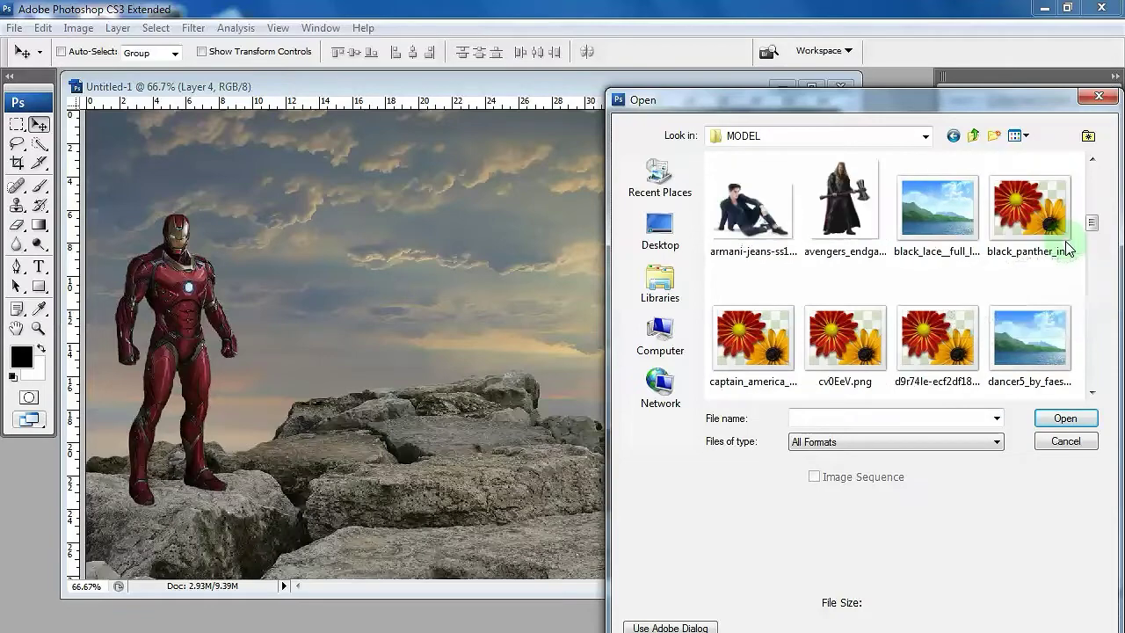
double_click(875, 225)
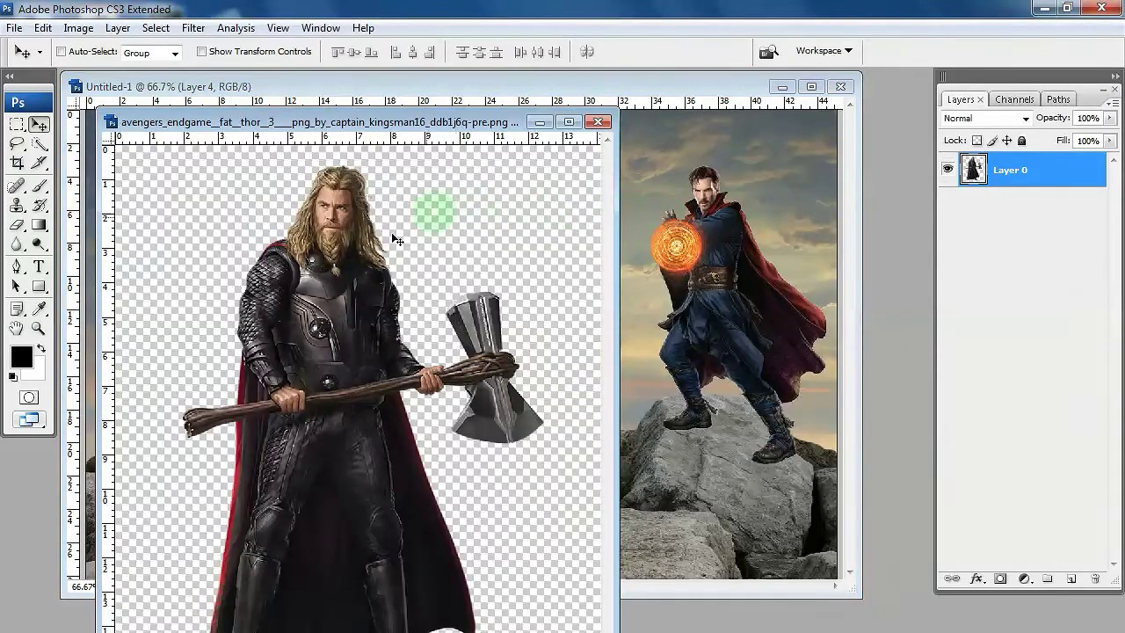
left_click_drag(391, 232, 630, 263)
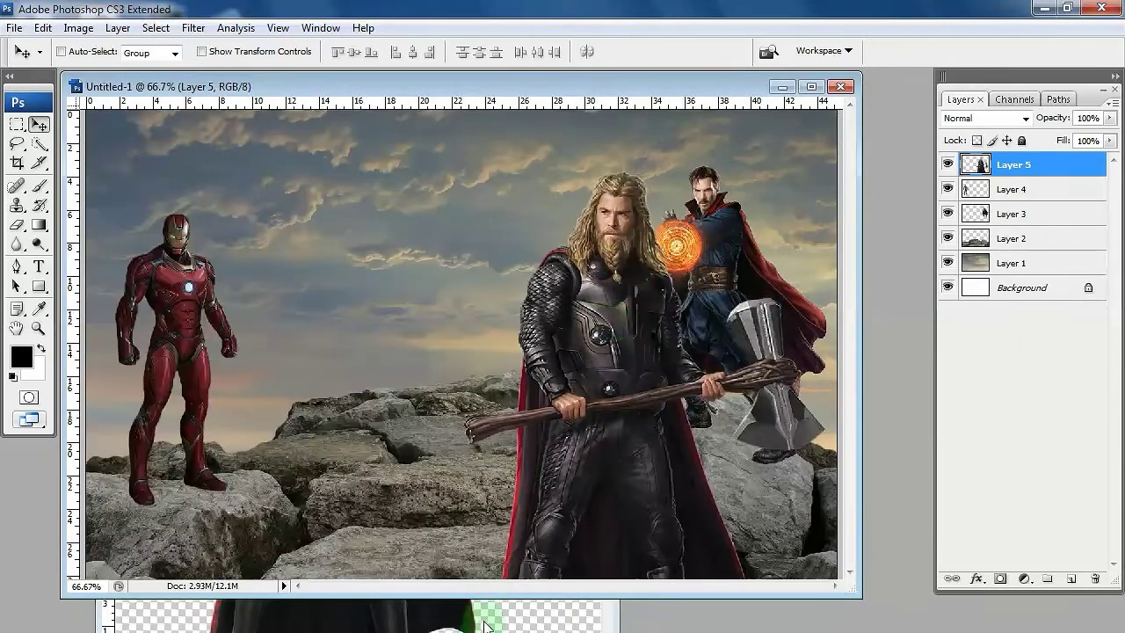
- Close the Thor source image and scale the Thor layer proportionally to 63.6%
left_click(485, 617)
left_click(602, 119)
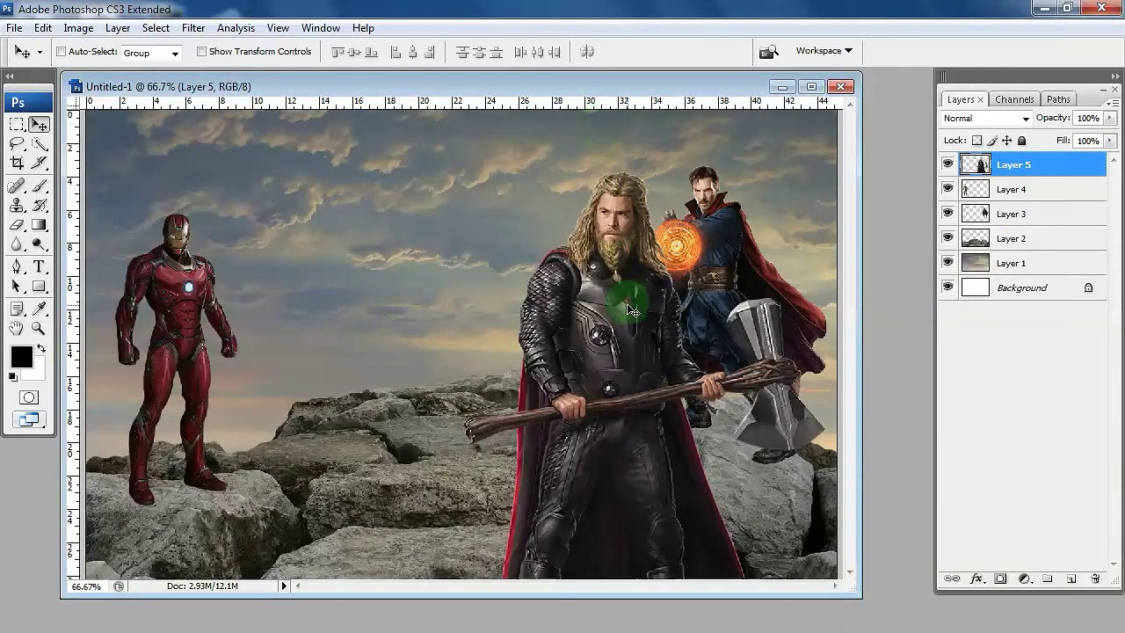
left_click_drag(623, 296, 447, 291)
key("ctrl+t")
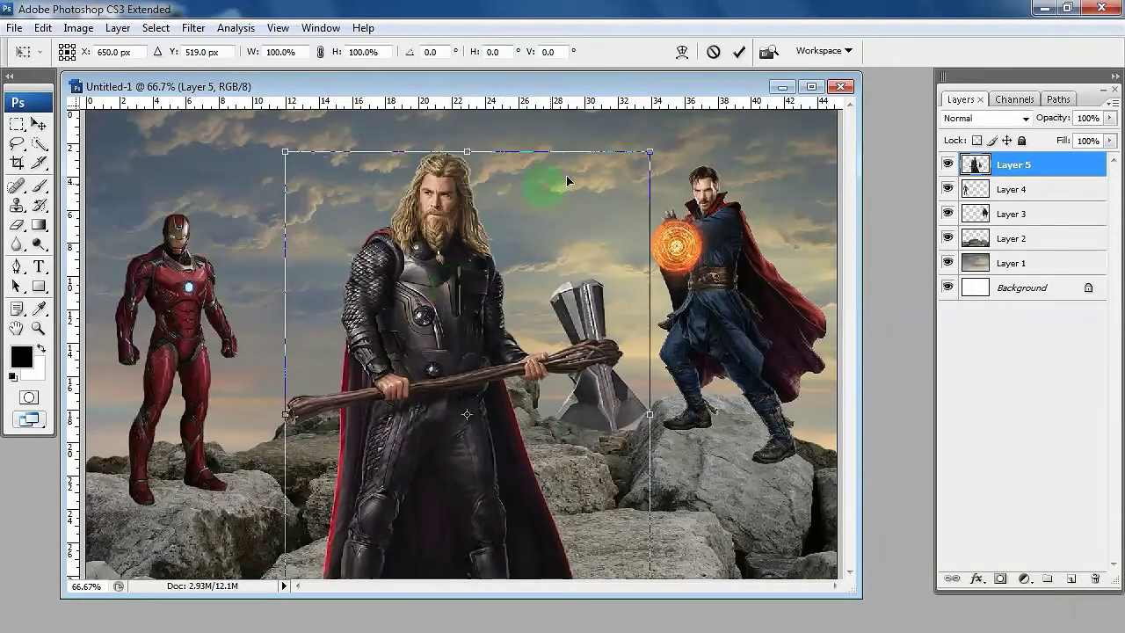
left_click_drag(646, 154, 495, 331)
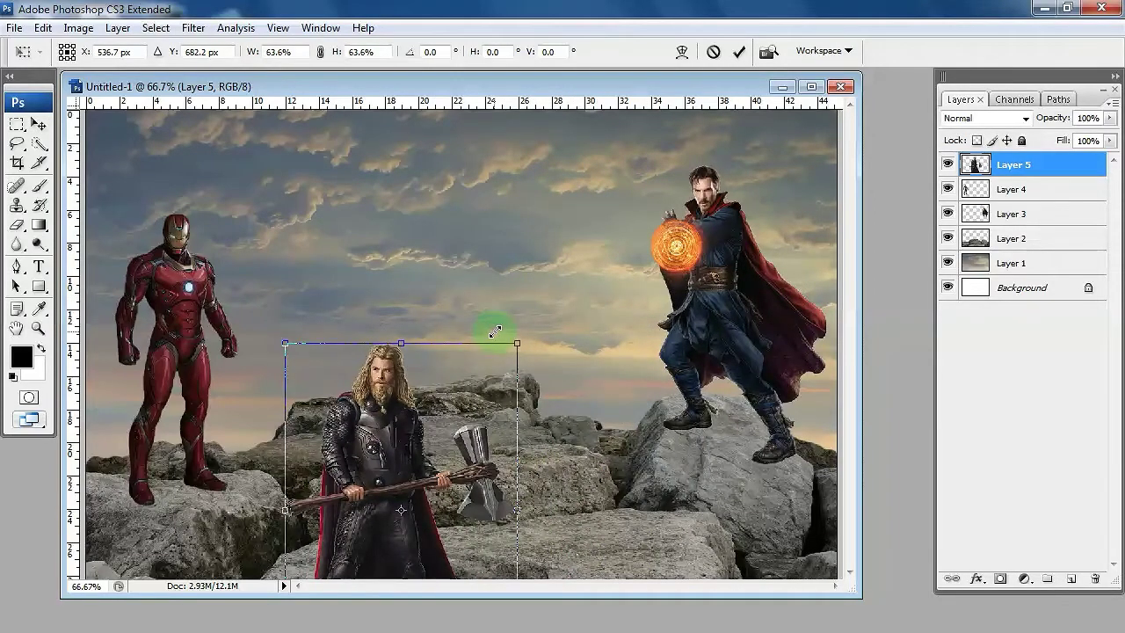
double_click(394, 452)
- Stand the Thor figure on the front-centre rock between Iron Man and Doctor Strange
left_click_drag(396, 478, 492, 371)
key("shift+Left")
key("shift+Left")
key("shift+Left")
key("shift+Left")
key("shift+Left")
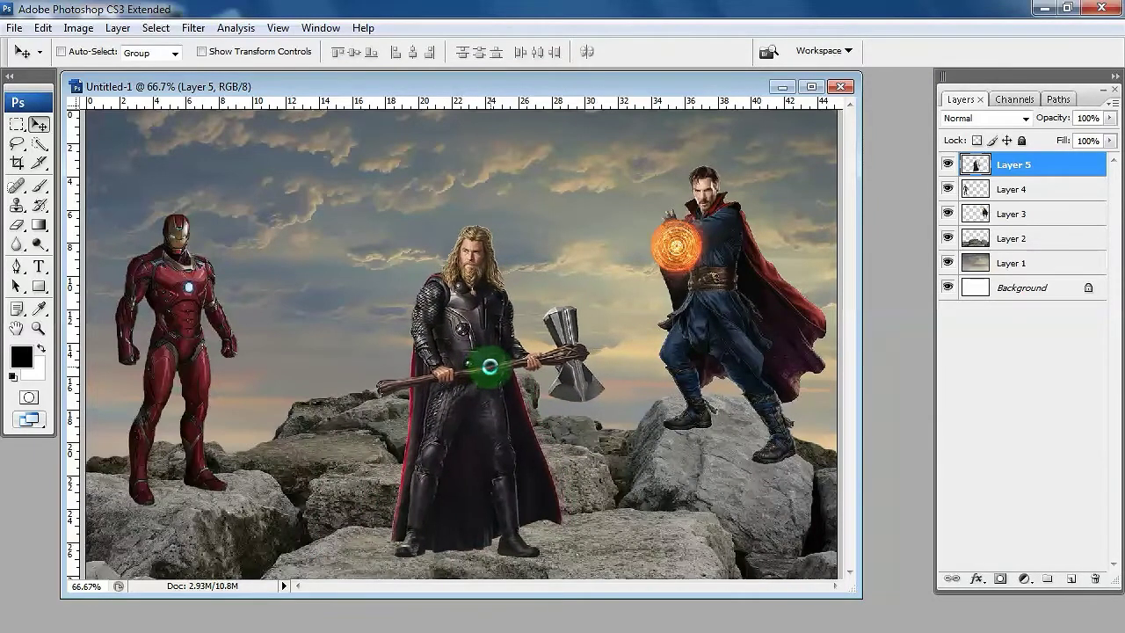
- Create a new layer directly above the rock layer and paint one soft black dot with a 70 px brush at 100% opacity
left_click(1053, 241)
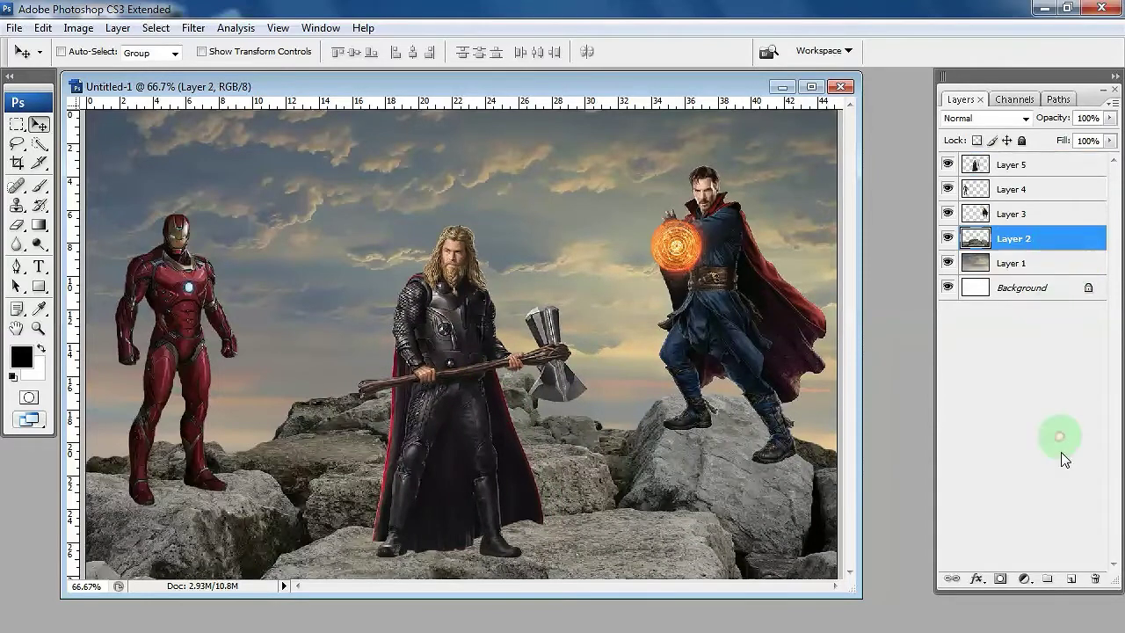
left_click(1070, 578)
left_click(39, 185)
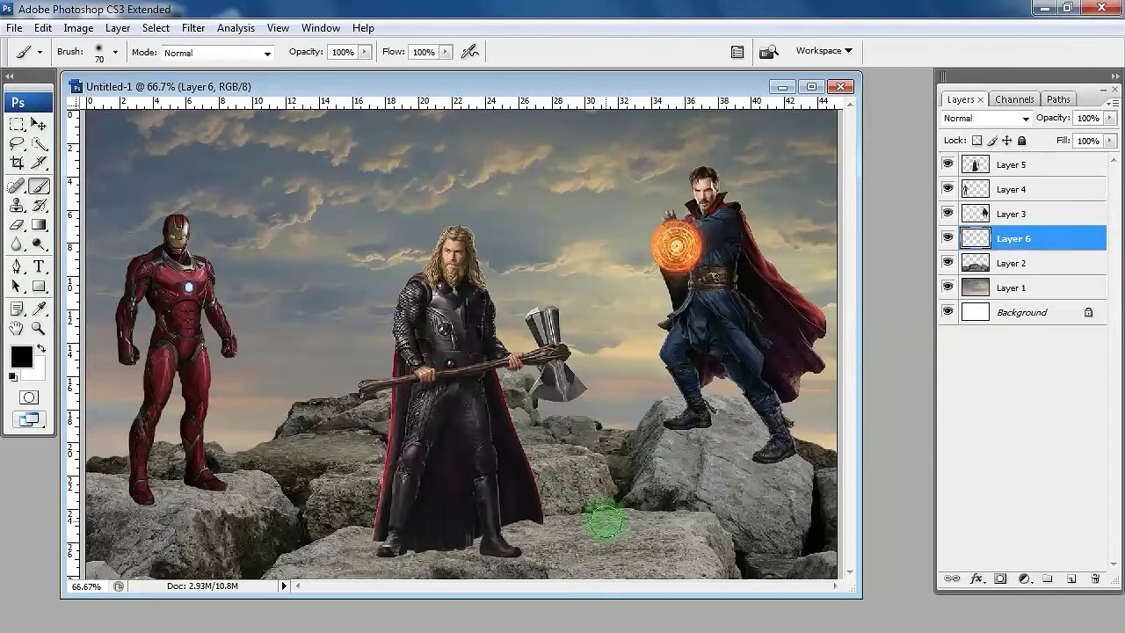
left_click(606, 522)
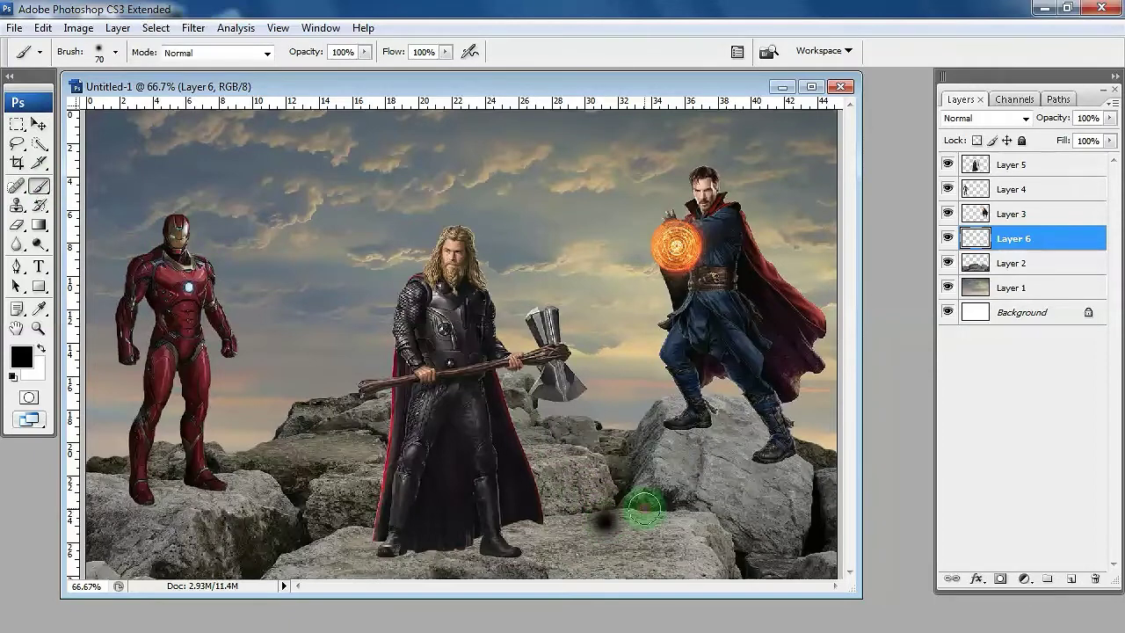
- Stretch the black dot to 358.1% width, flatten it into a ground shadow, and place it beneath Thor's foot nearest Iron Man
key("v")
key("ctrl+t")
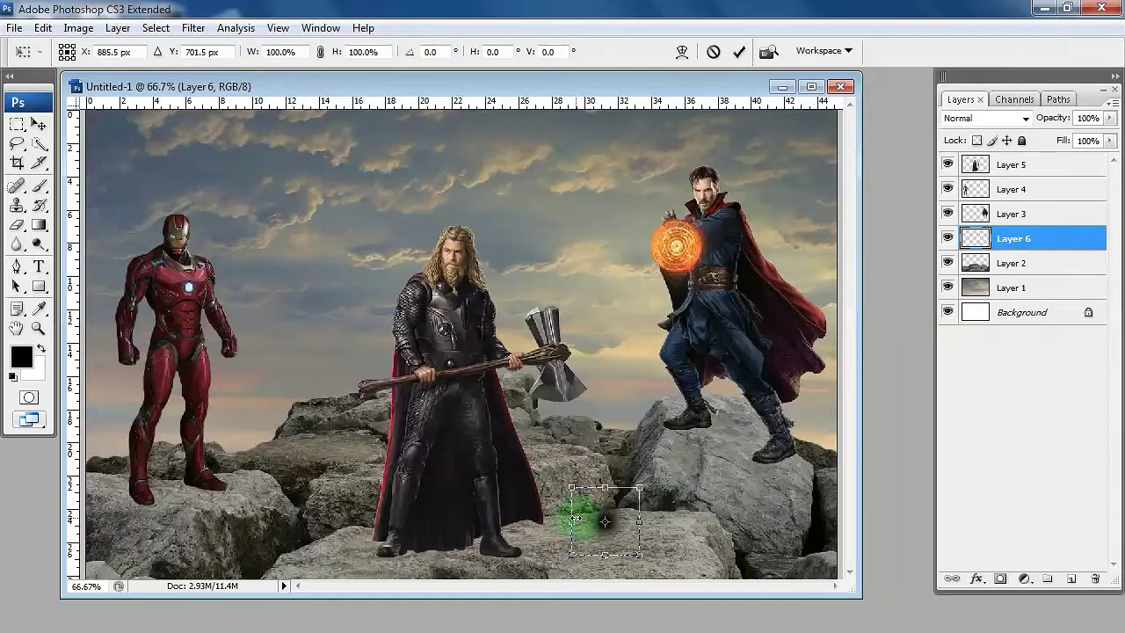
left_click_drag(567, 520, 504, 521)
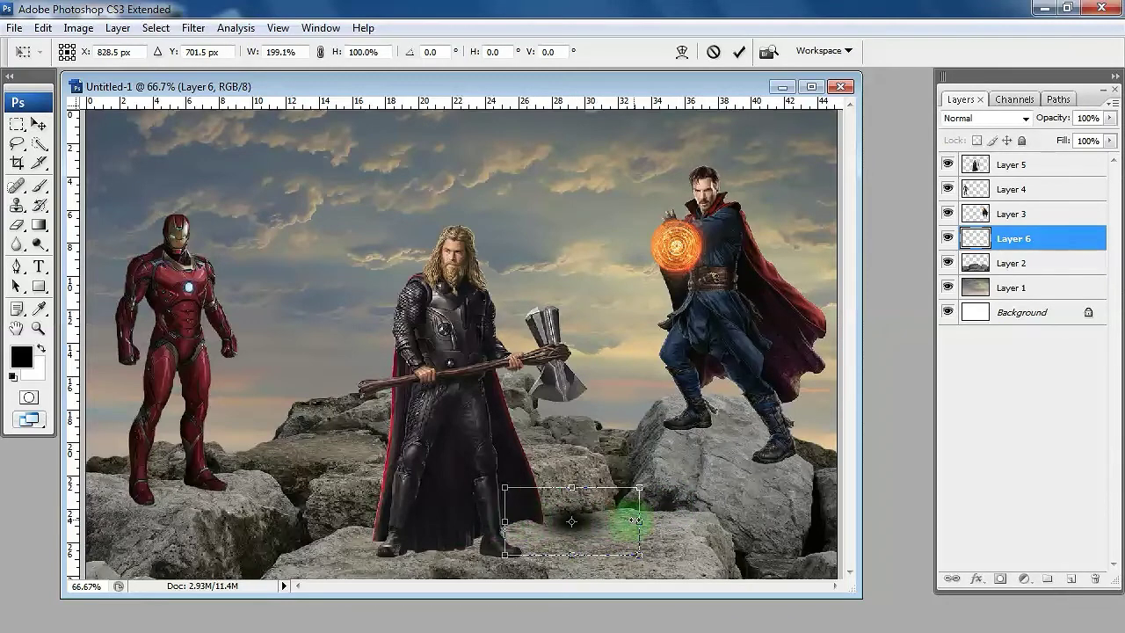
left_click_drag(634, 520, 746, 520)
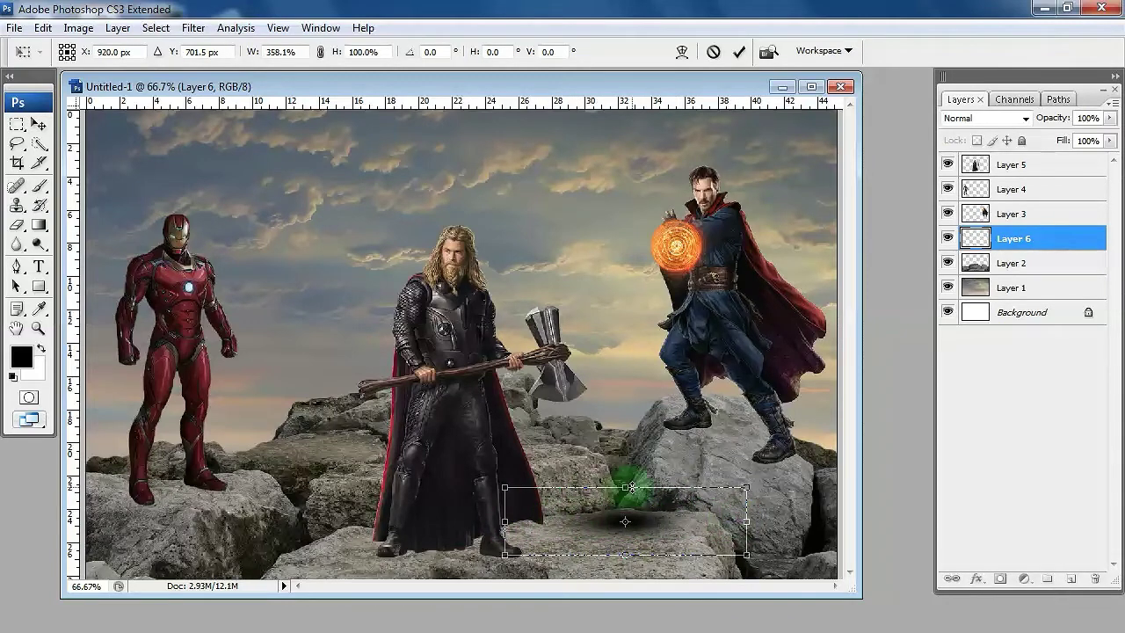
mouse_move(626, 487)
left_mouse_down()
mouse_move(627, 522)
mouse_move(572, 547)
mouse_move(410, 553)
mouse_move(401, 567)
left_mouse_up()
key("Return")
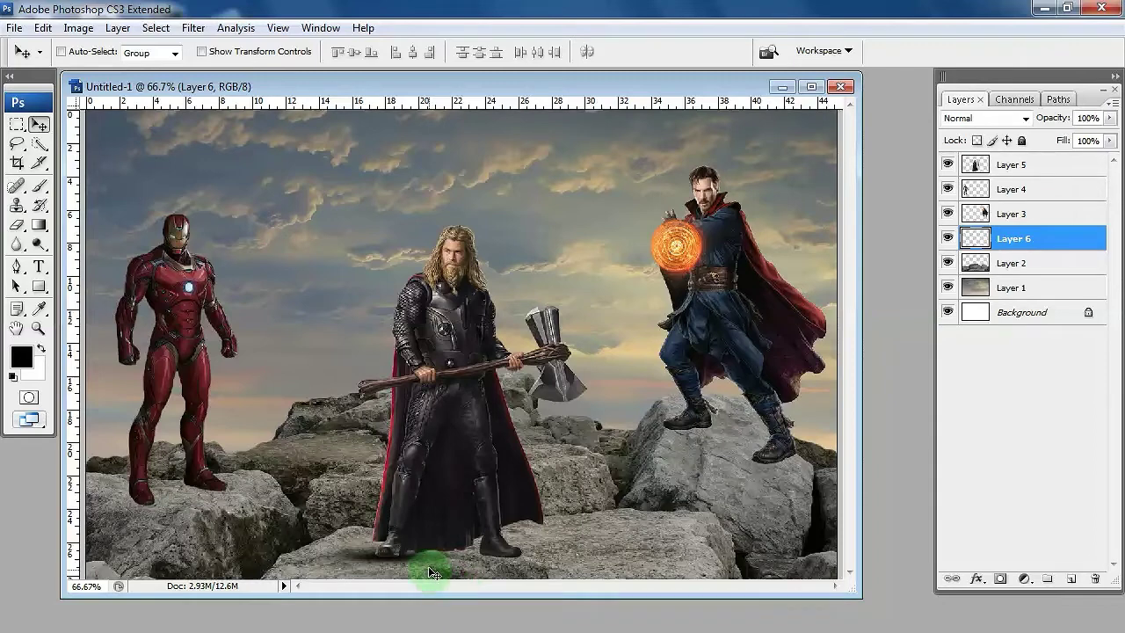
- Duplicate the shadow layer and place the copies beneath Thor's other foot and the feet of Iron Man and Doctor Strange
left_click_drag(414, 556, 499, 564)
key("ctrl+j")
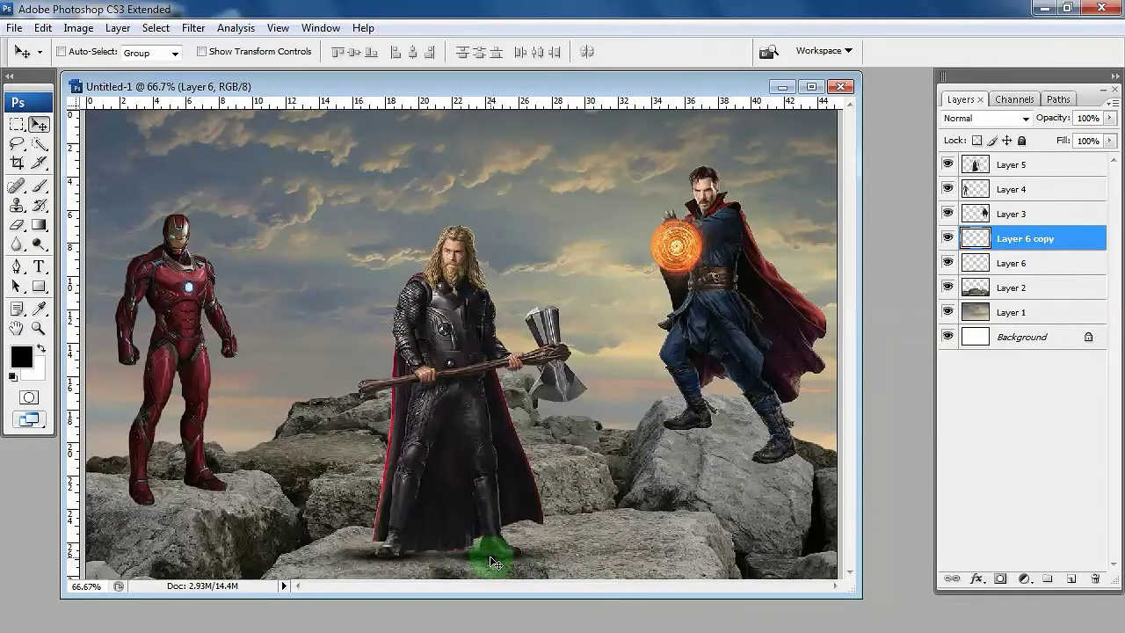
left_click_drag(492, 561, 150, 495)
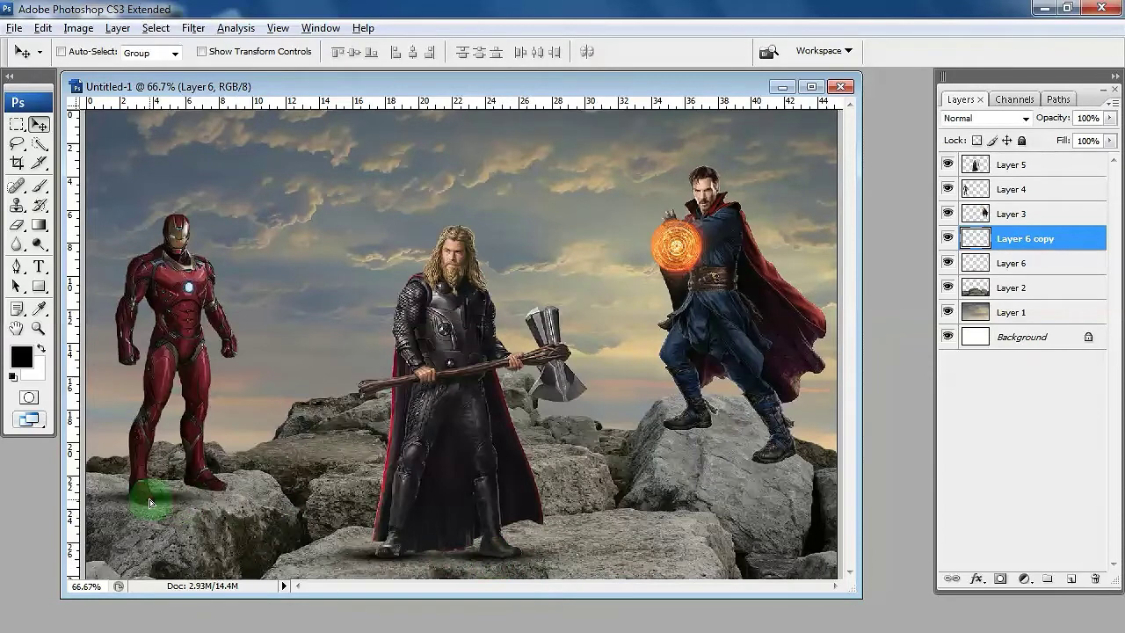
key("ctrl+j")
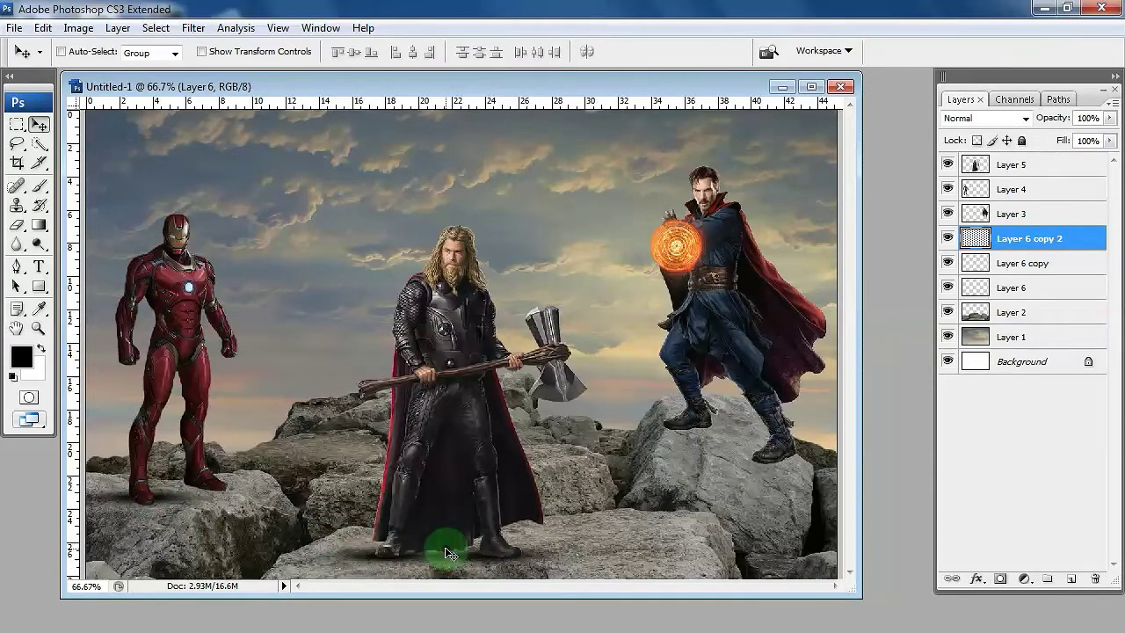
left_click_drag(445, 548, 297, 535)
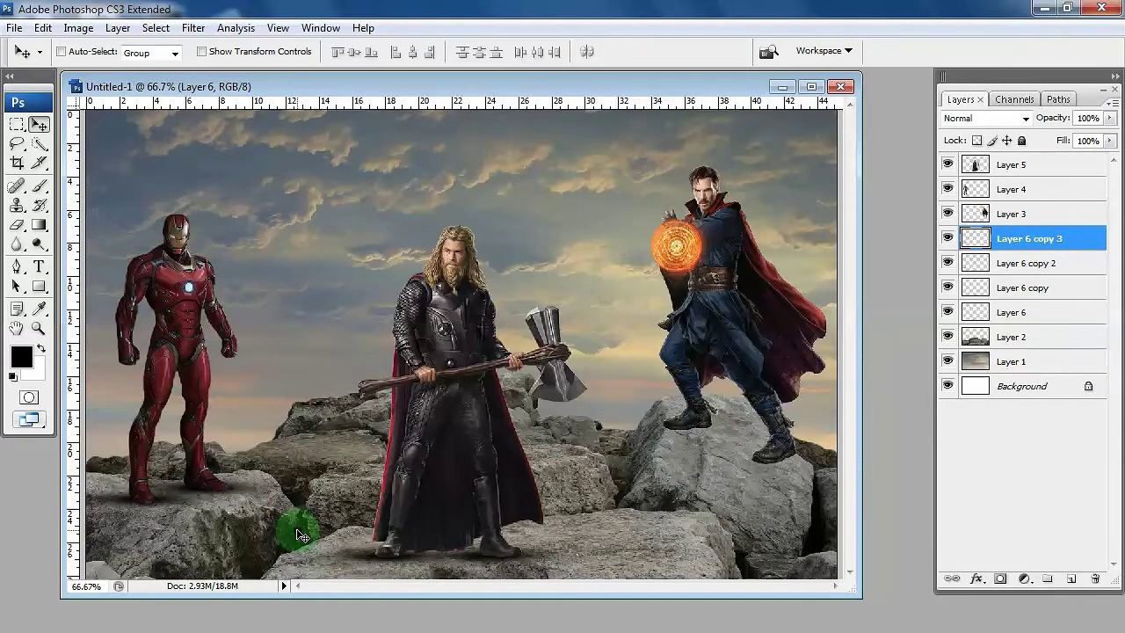
left_click_drag(291, 530, 767, 525)
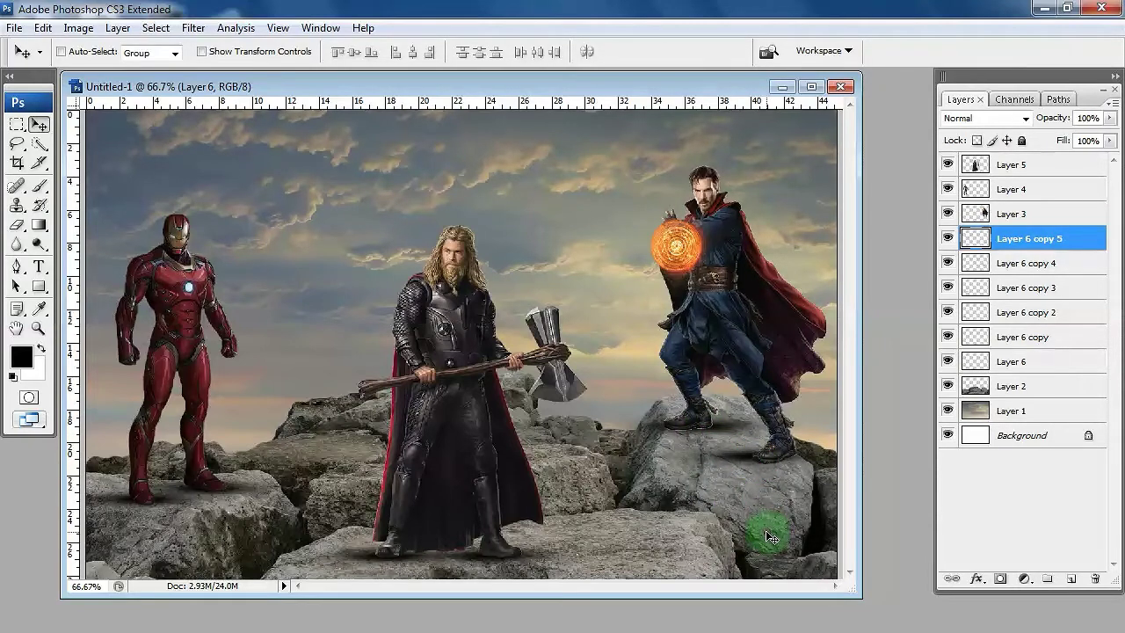
- Select the Thor layer and open the high_quality_lens_flares_in_png_05 image from the TEXTURE folder
left_click(1012, 172)
key("ctrl+o")
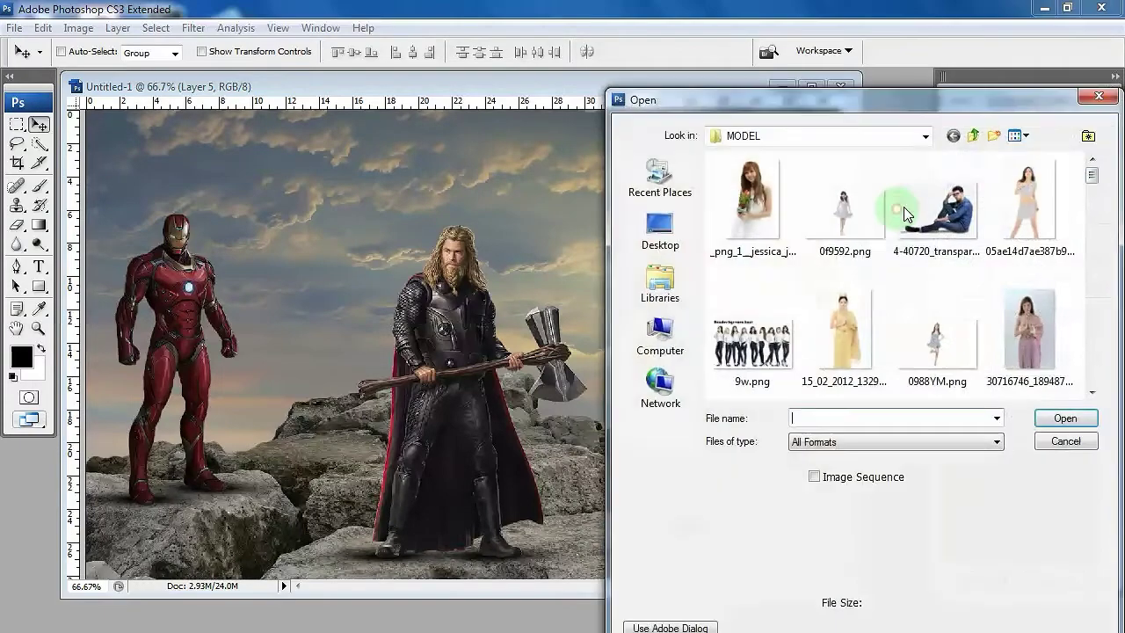
left_click(972, 136)
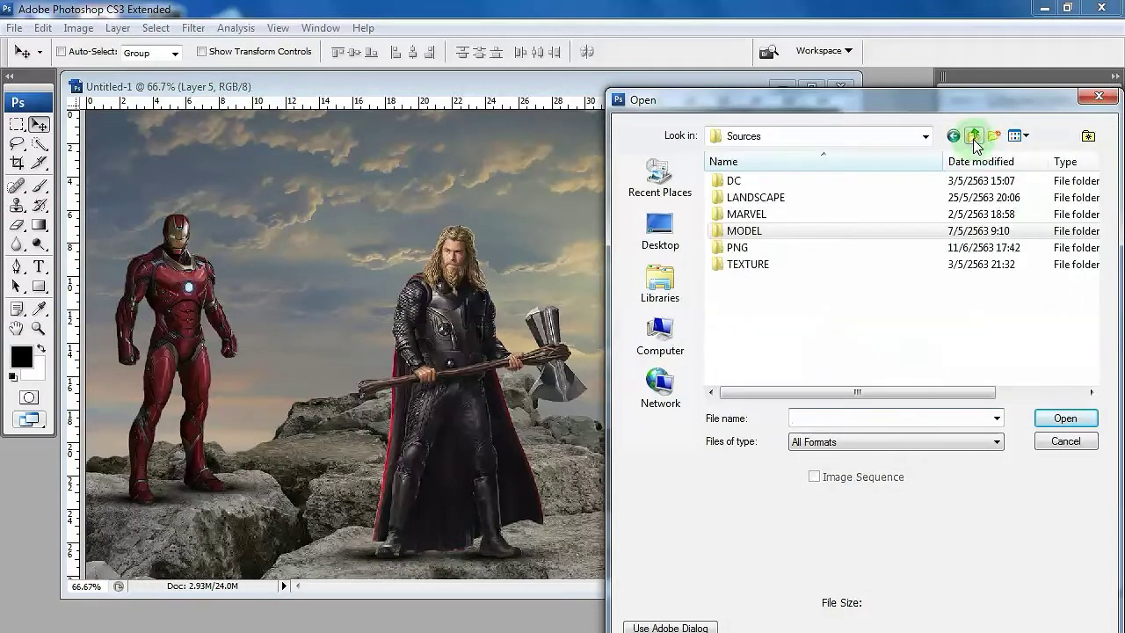
double_click(765, 273)
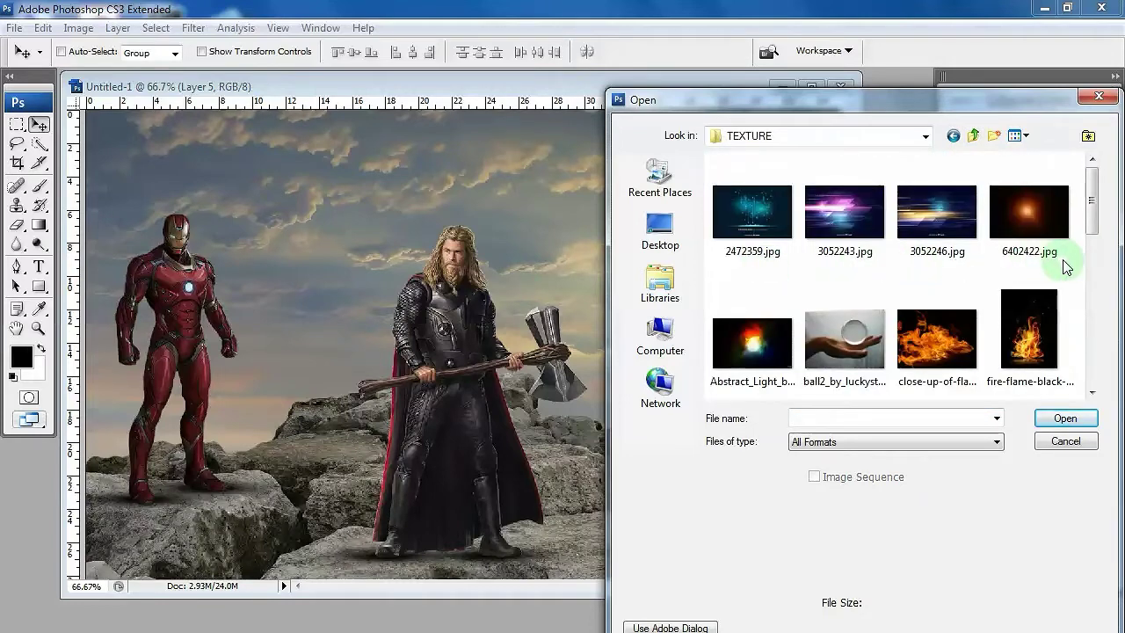
scroll(1065, 266, "down", 3)
left_click(937, 324)
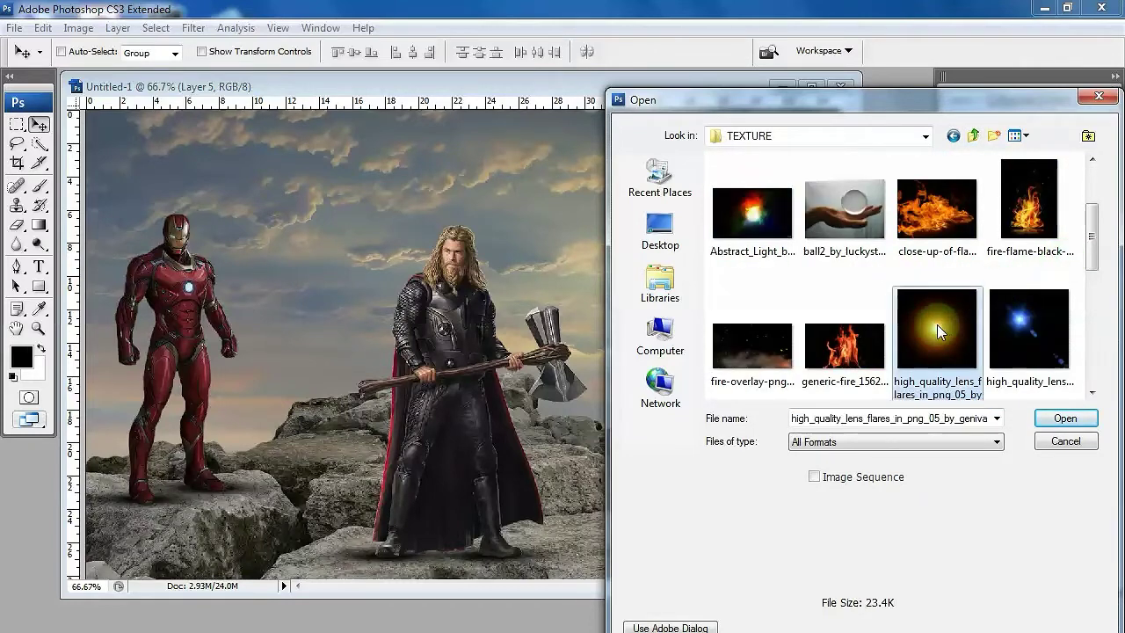
double_click(937, 324)
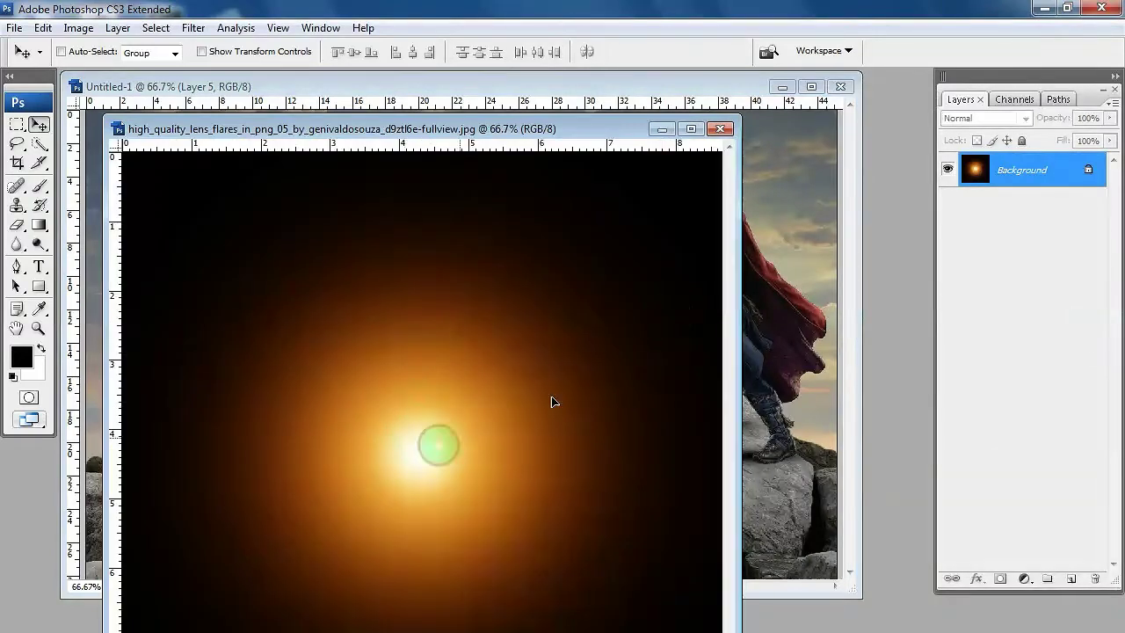
- Copy the orange lens flare into the Untitled-1 document and close its source image
left_click_drag(552, 401, 779, 248)
left_click(583, 606)
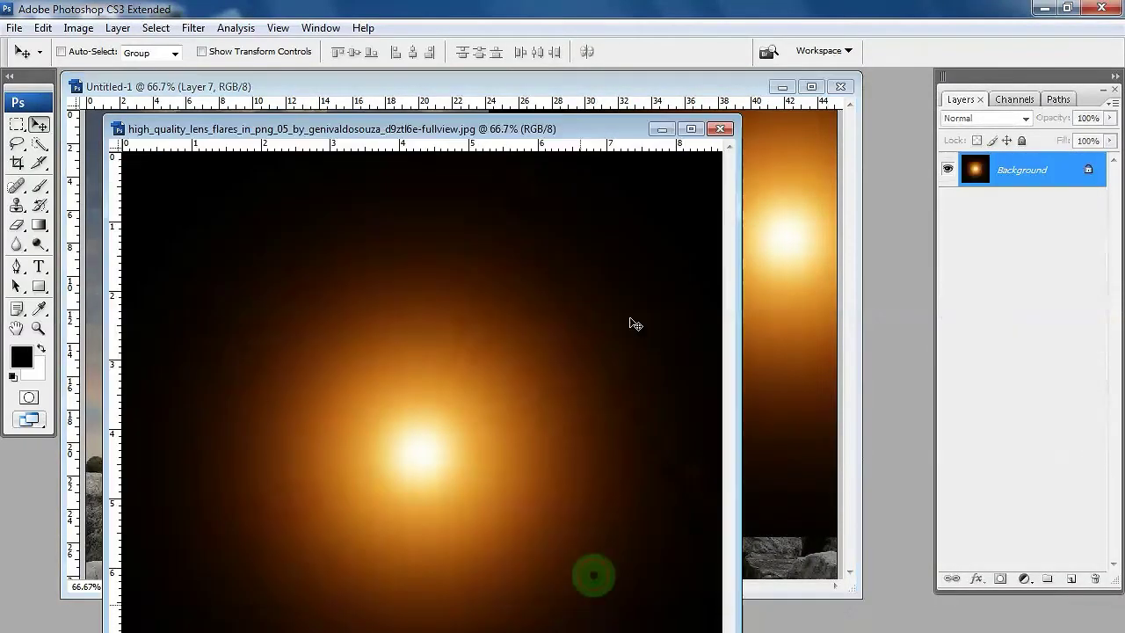
left_click(720, 129)
- Set the lens flare layer to Screen blending and position the glow in the sky between Iron Man and Thor
left_click(962, 122)
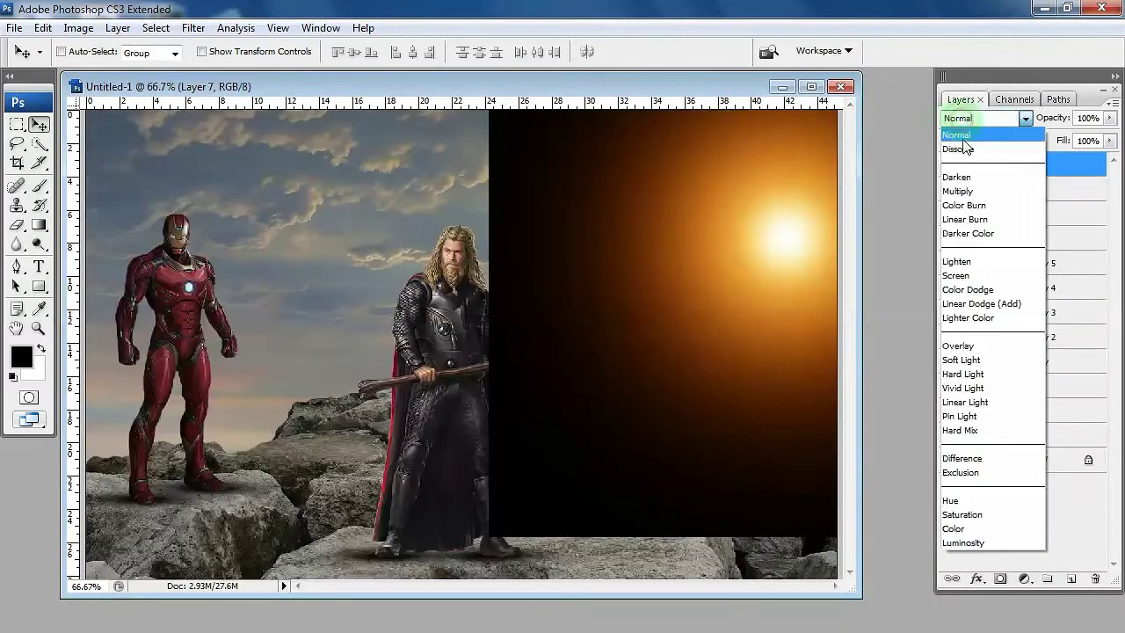
left_click(957, 266)
mouse_move(788, 272)
left_mouse_down()
mouse_move(299, 196)
mouse_move(318, 234)
mouse_move(326, 196)
left_mouse_up()
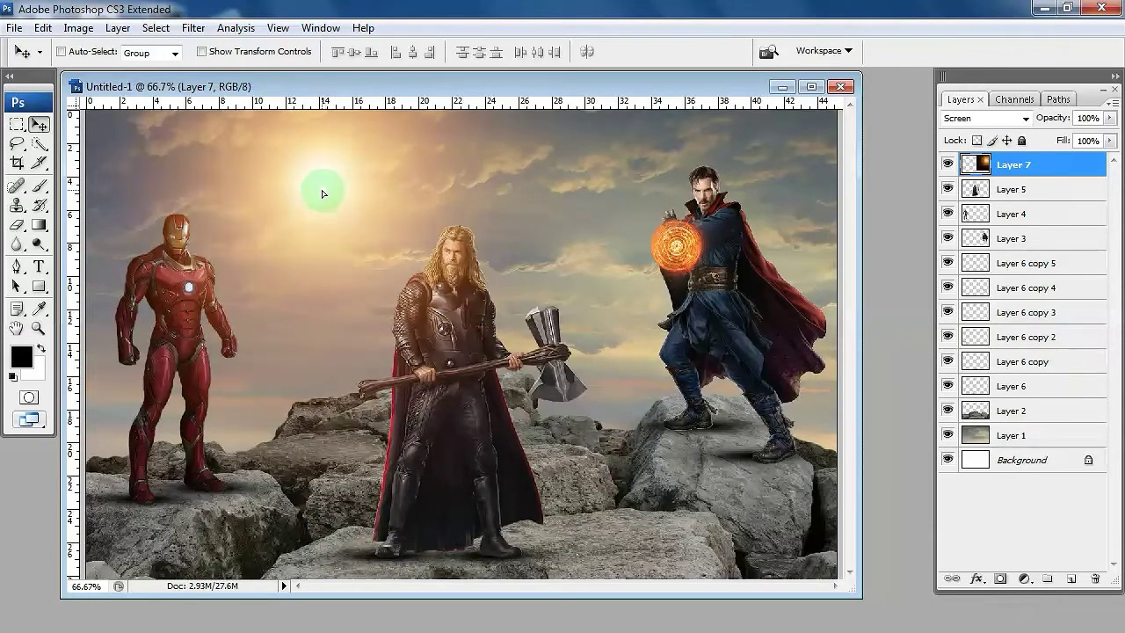
left_click_drag(320, 193, 321, 194)
- Open the fire-overlay-png.png image from the TEXTURE folder
double_click(903, 211)
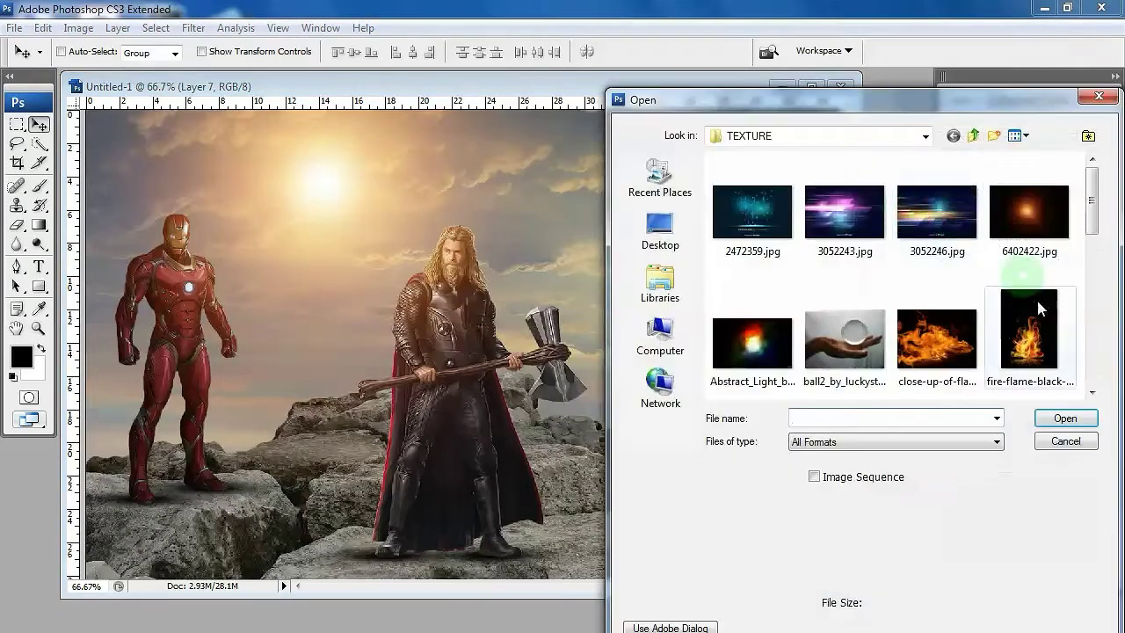
left_click(1092, 393)
left_click(1092, 392)
left_click(1094, 391)
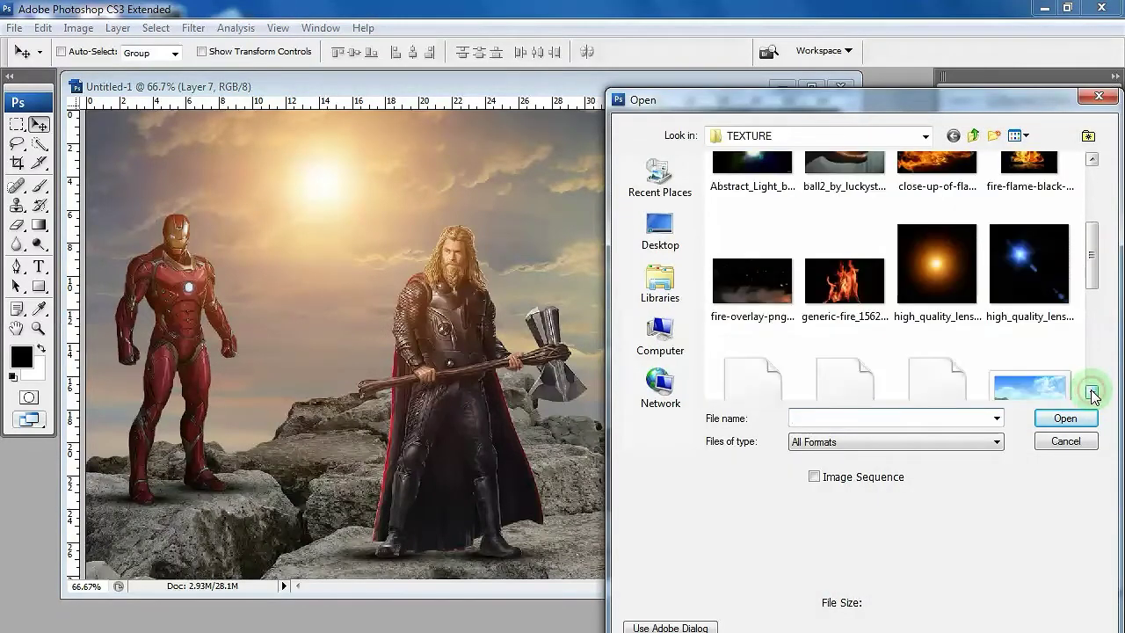
double_click(769, 293)
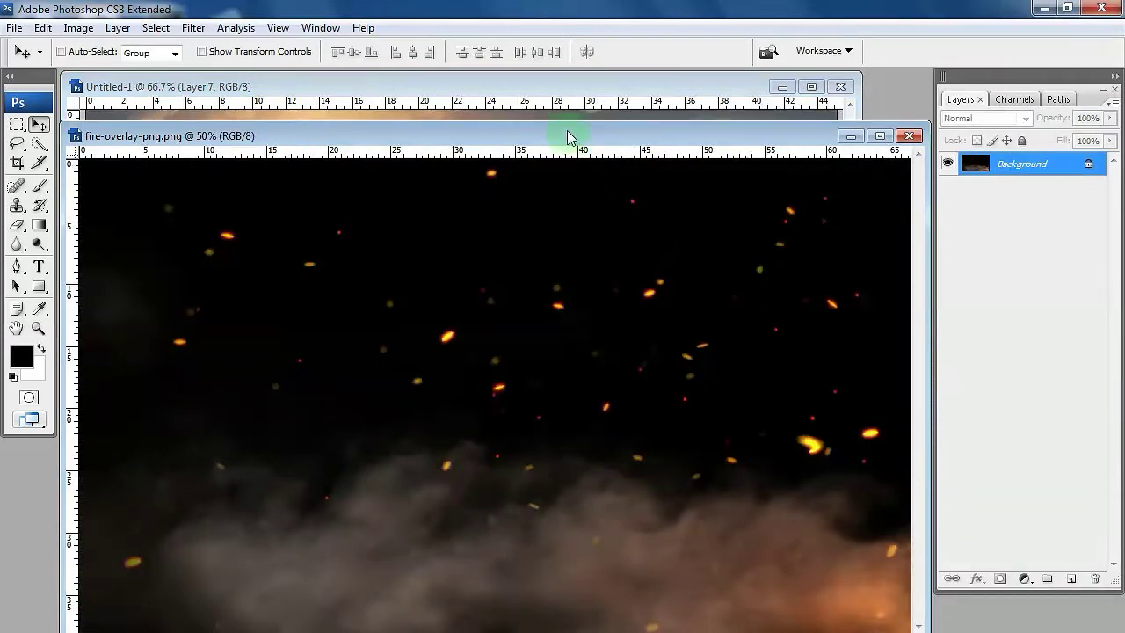
- Copy the fire overlay into the Untitled-1 document and close its source image
left_click_drag(567, 130, 544, 378)
left_click(627, 607)
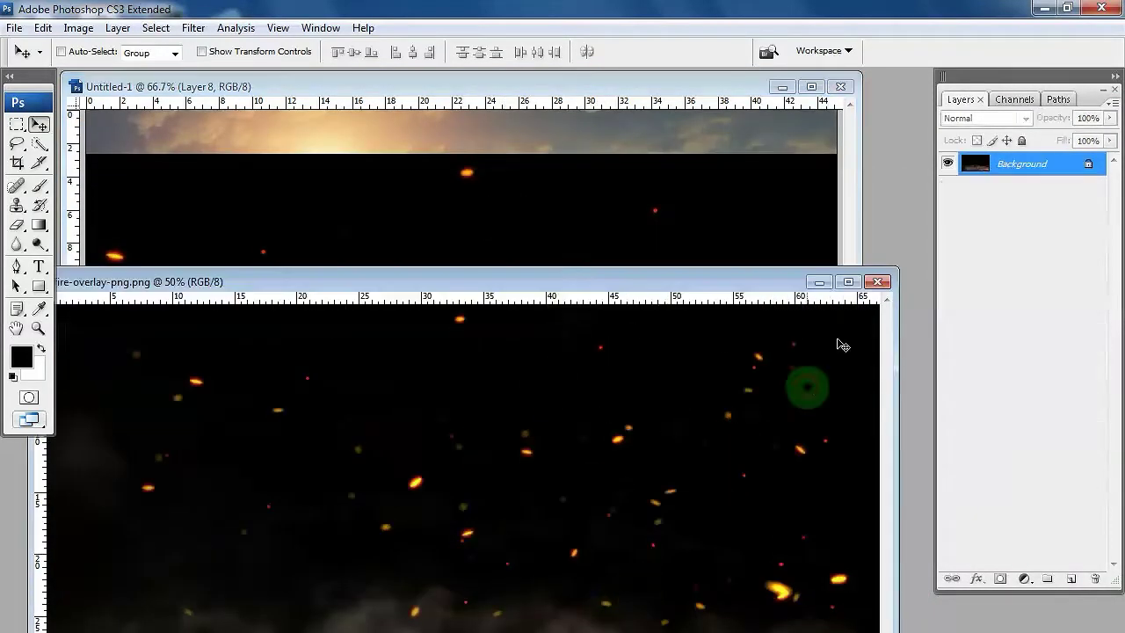
left_click(876, 283)
- Set the fire overlay layer to Screen blending and position its embers across the whole scene
left_click_drag(665, 347, 668, 303)
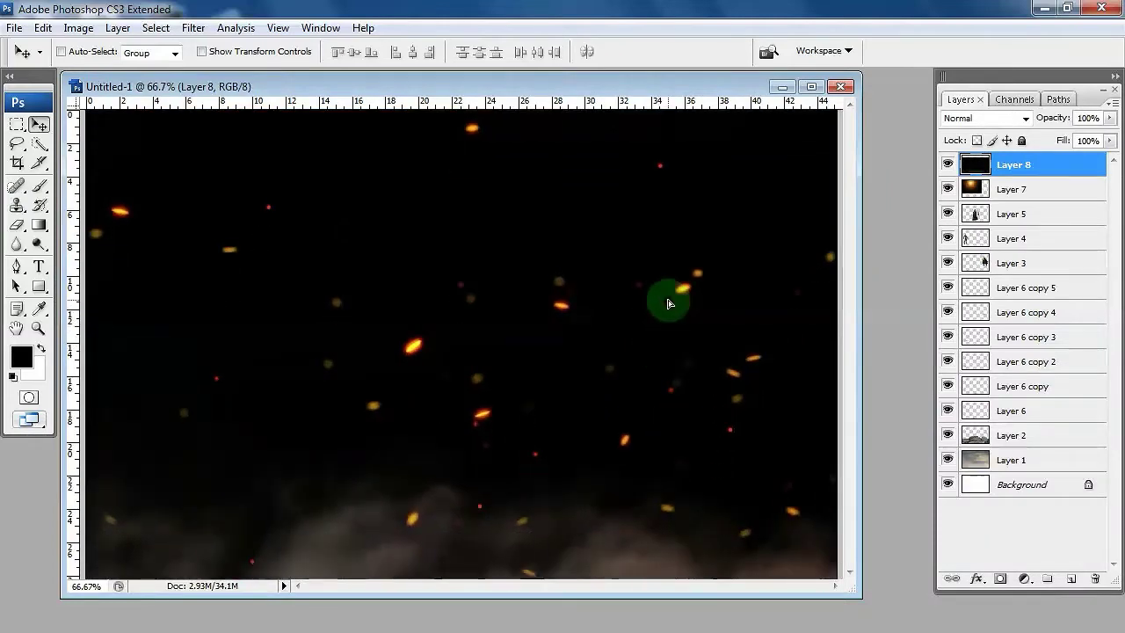
left_click(984, 118)
left_click(955, 275)
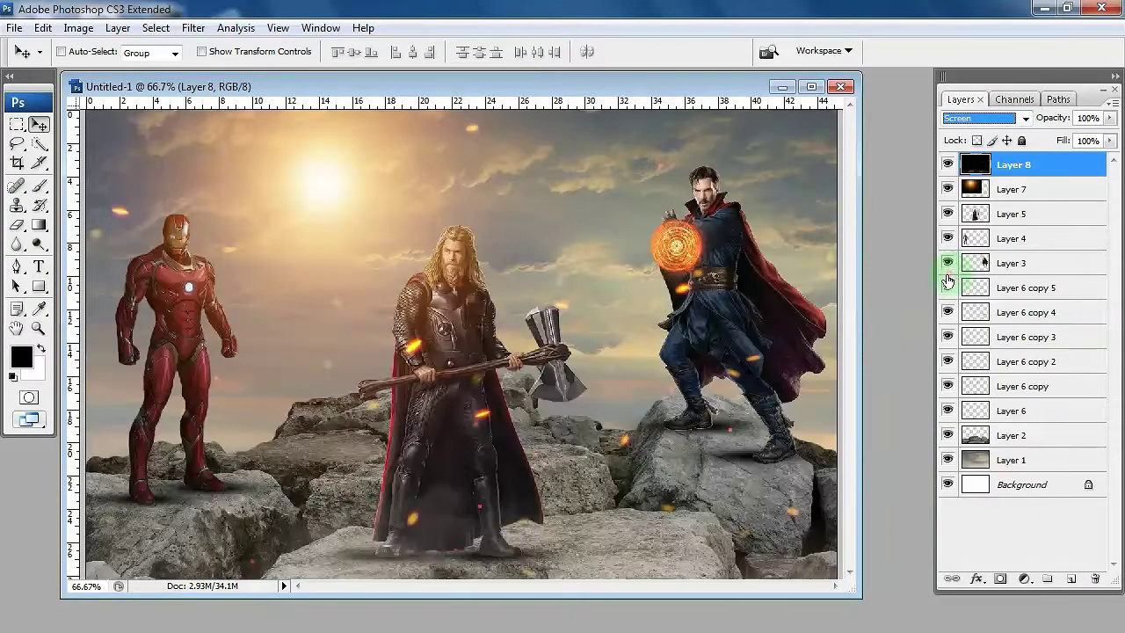
left_click_drag(555, 485, 458, 479)
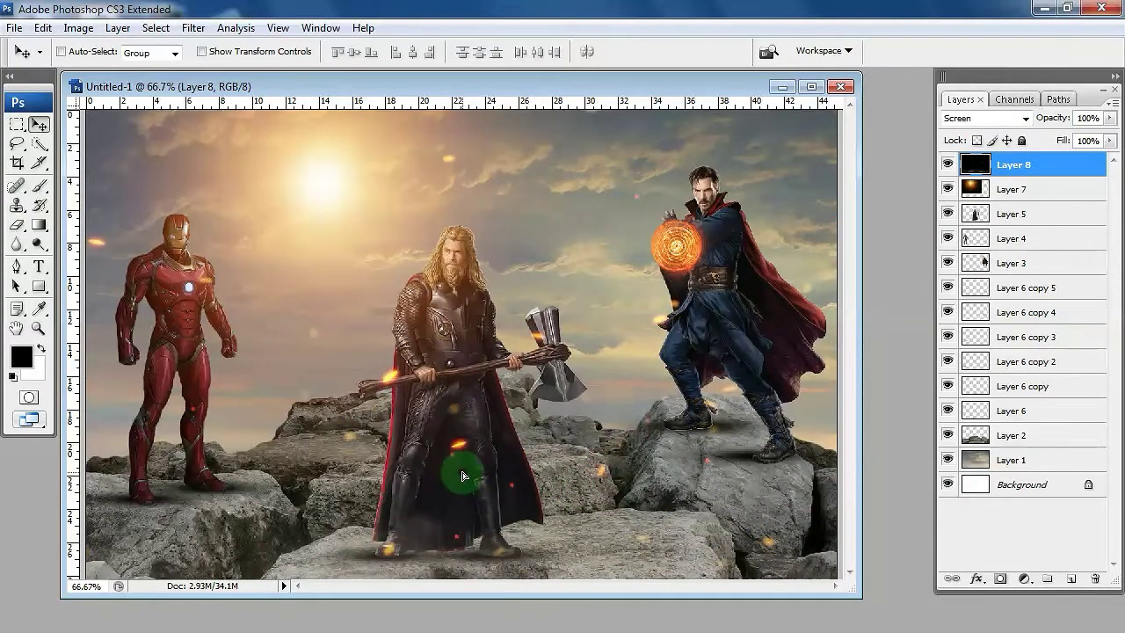
- Add a layer mask to the fire overlay and paint black with the 70 px brush over the embers covering Thor
left_click(1000, 578)
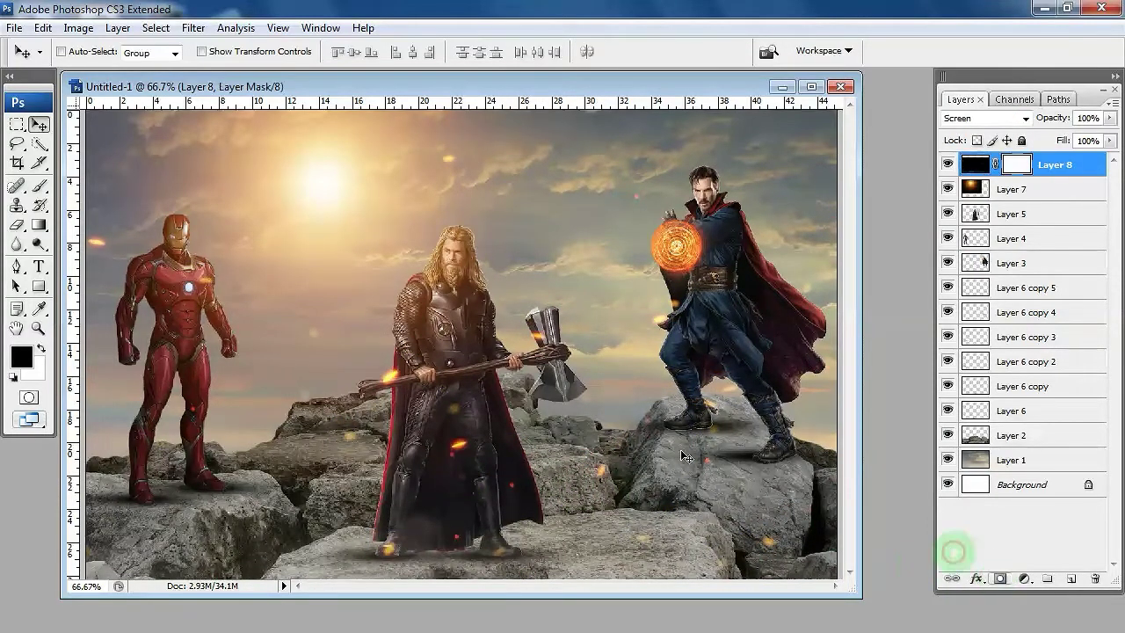
left_click(39, 186)
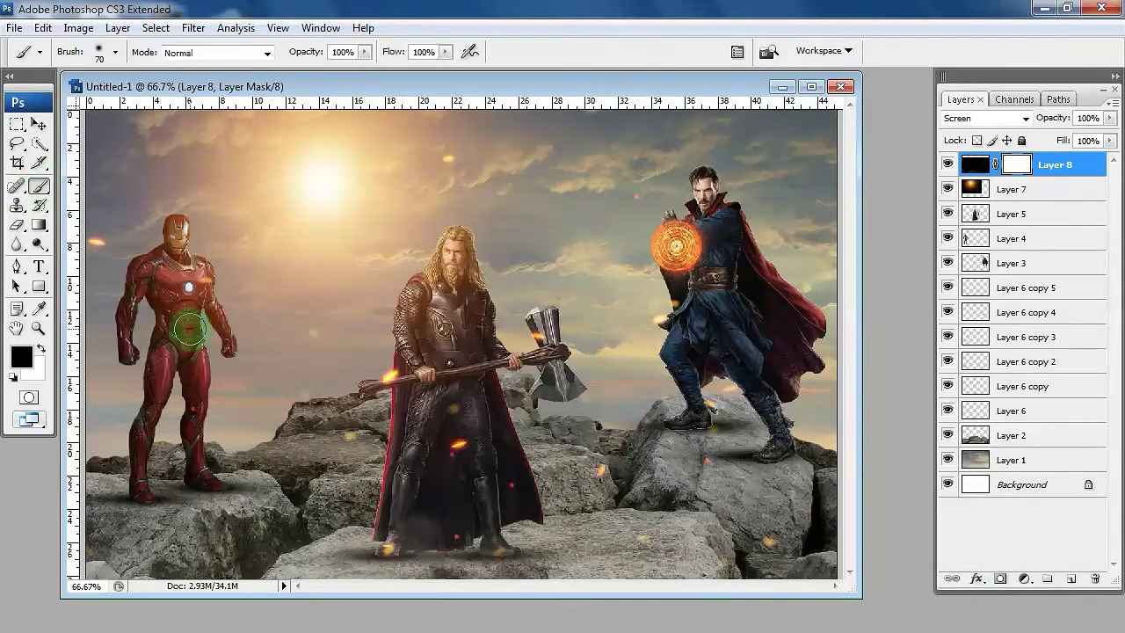
mouse_move(453, 437)
left_mouse_down()
mouse_move(430, 510)
mouse_move(391, 551)
mouse_move(404, 539)
mouse_move(511, 541)
mouse_move(467, 335)
mouse_move(466, 389)
mouse_move(493, 452)
mouse_move(537, 486)
mouse_move(599, 464)
mouse_move(530, 490)
mouse_move(497, 431)
left_mouse_up()
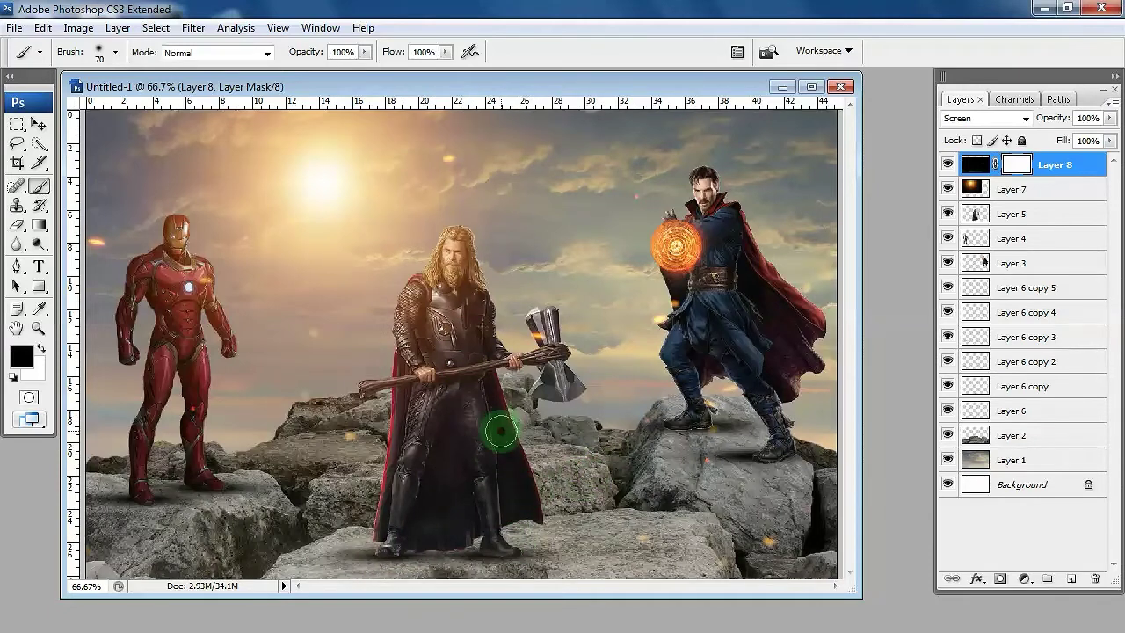
- Duplicate the masked fire overlay layer to intensify the embers and fit the composite to the screen
left_click(38, 123)
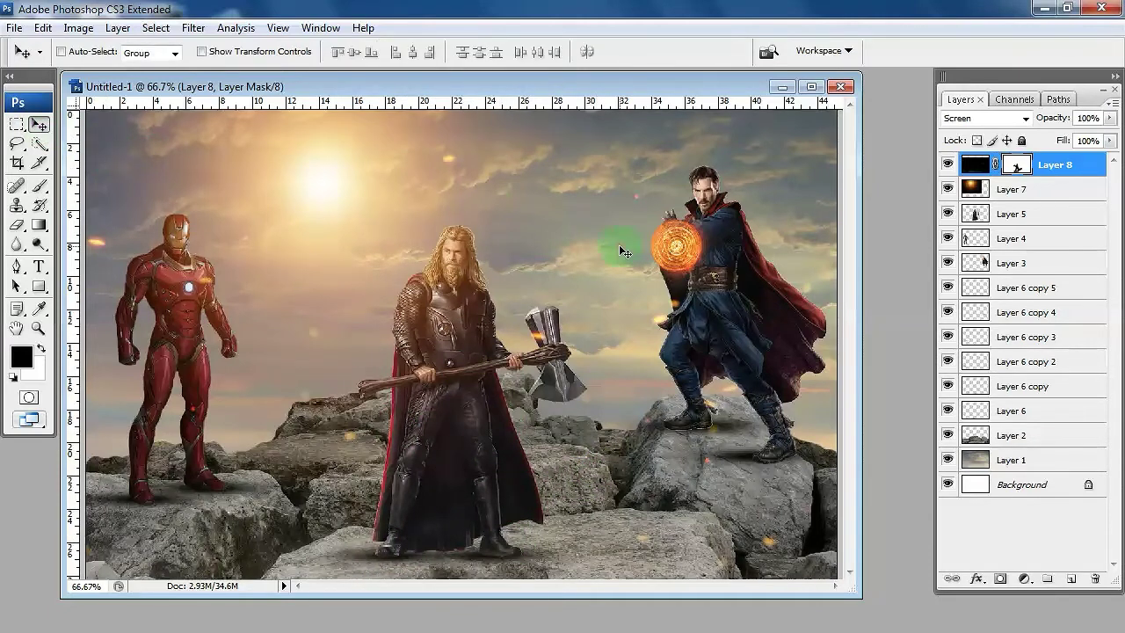
key("ctrl+j")
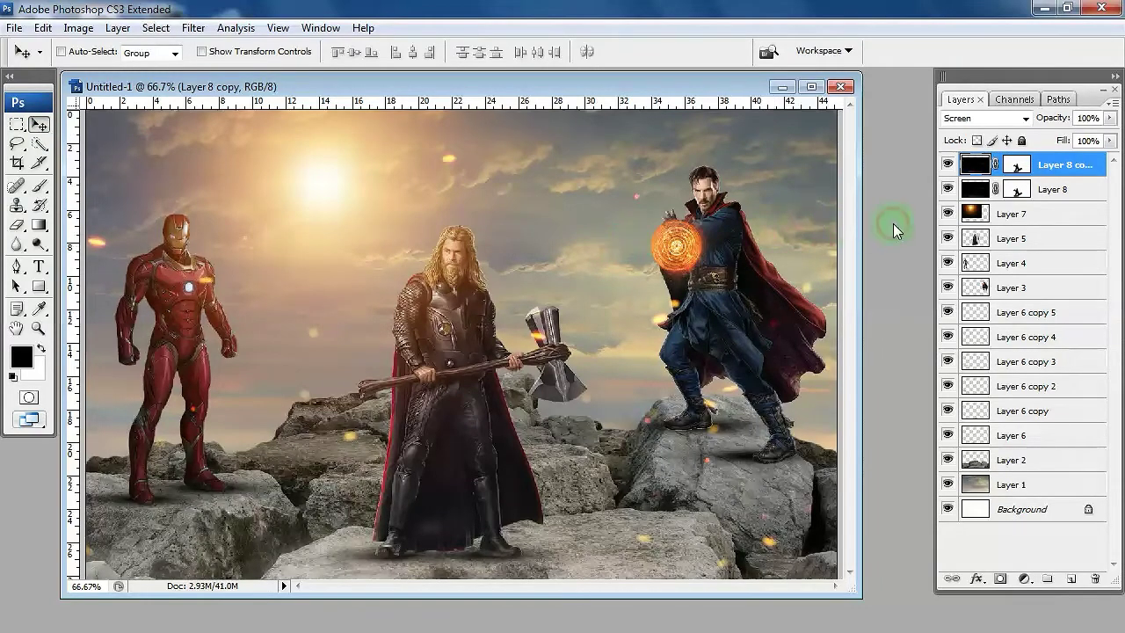
key("ctrl+0")
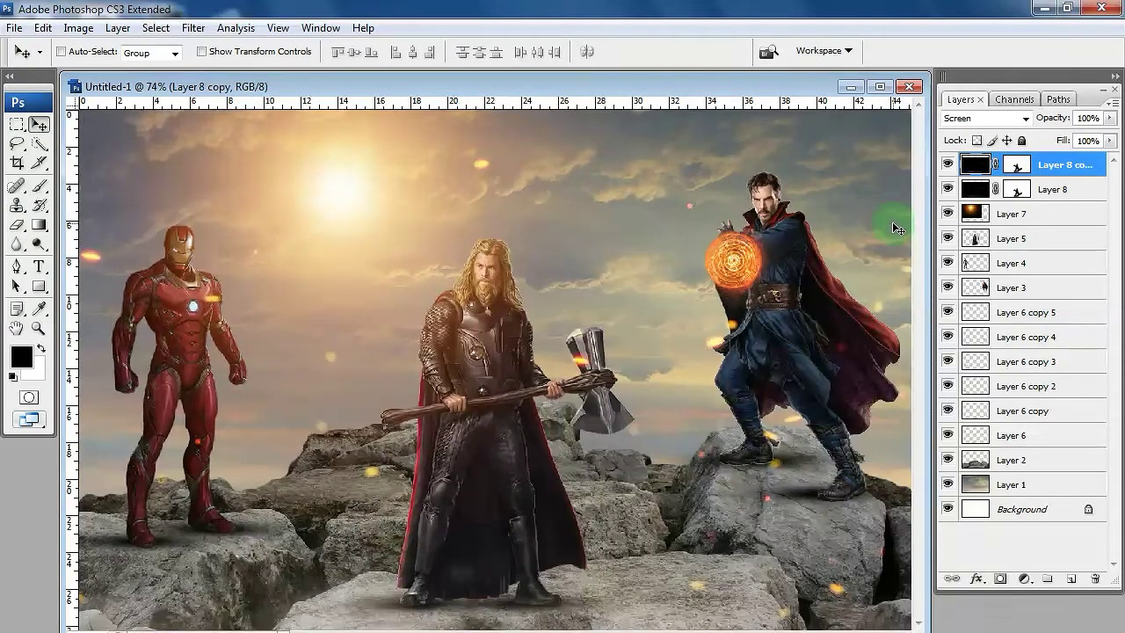